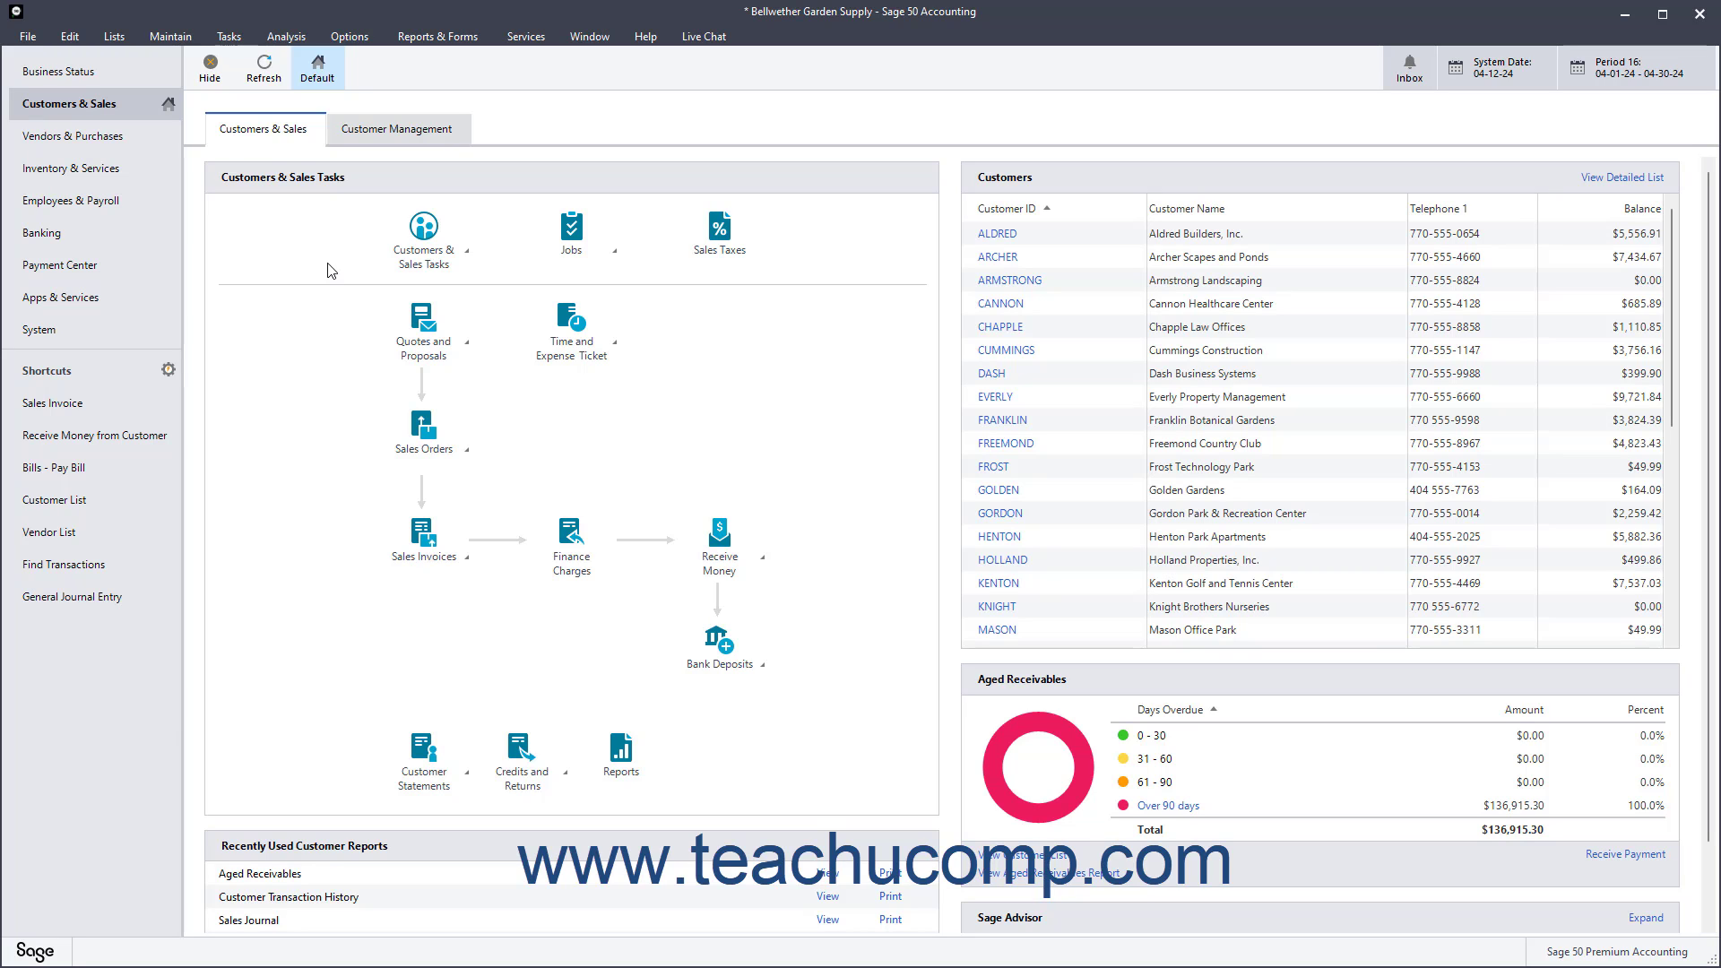
# Step: Start the Year-End Wizard, choose to close the Fiscal and Payroll Tax Years together, and continue past the unprinted items
pyautogui.click(224, 38)
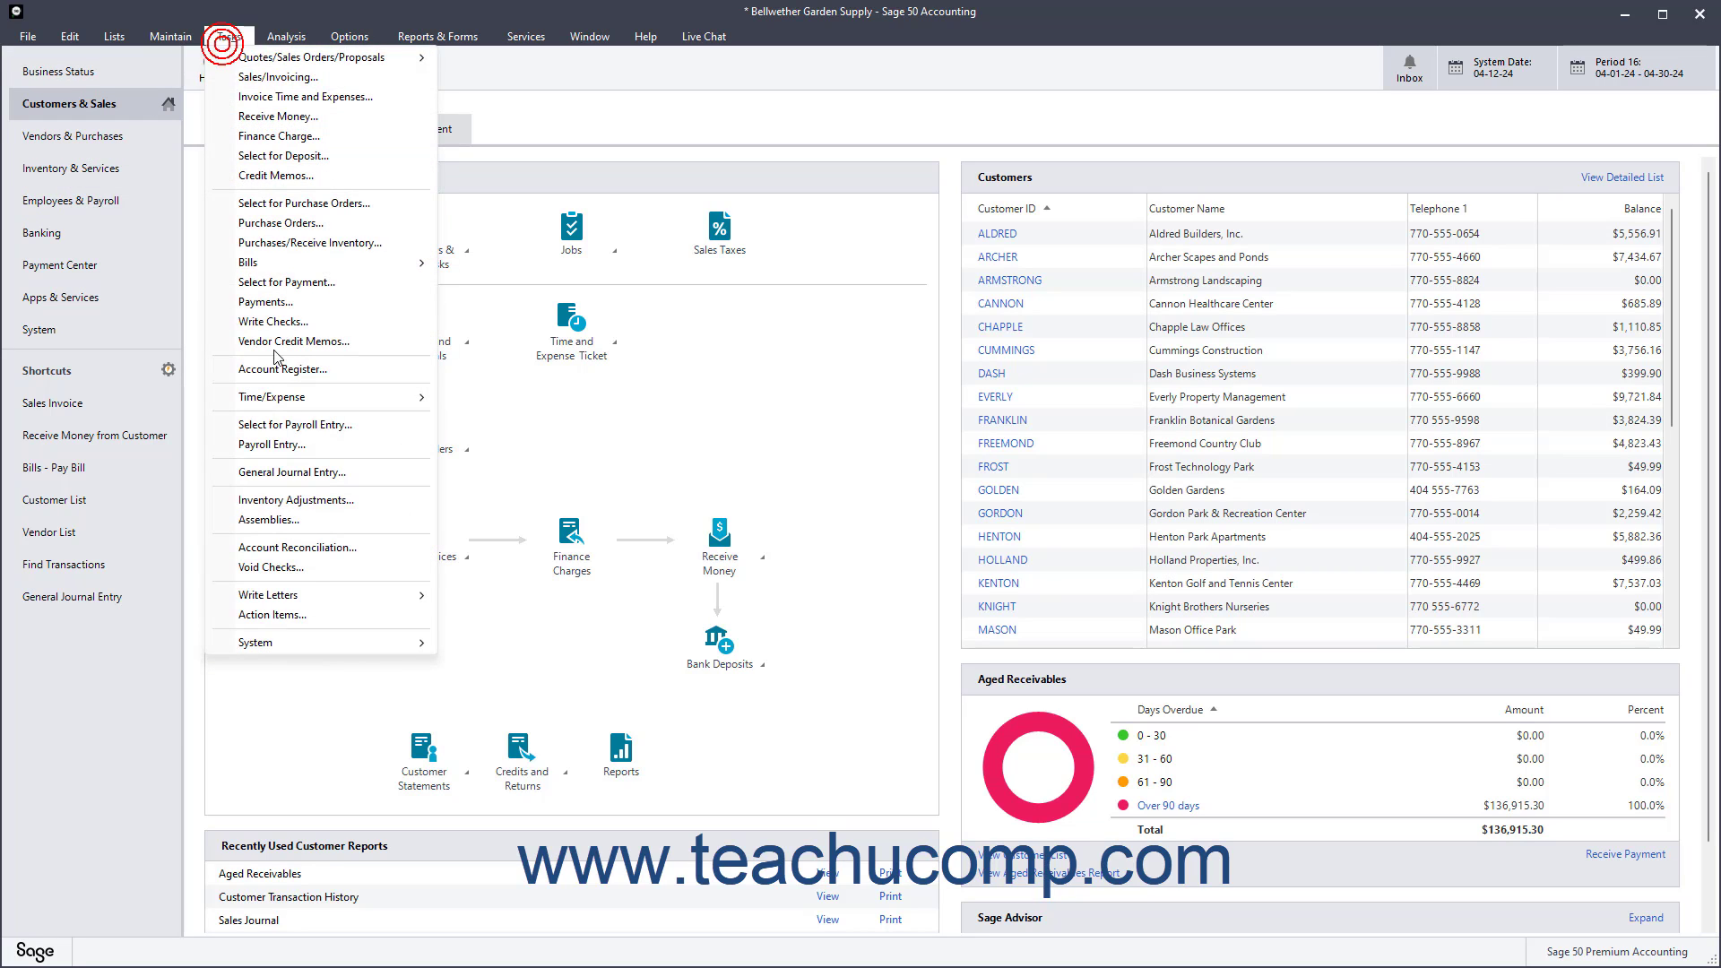
pyautogui.moveTo(314, 645)
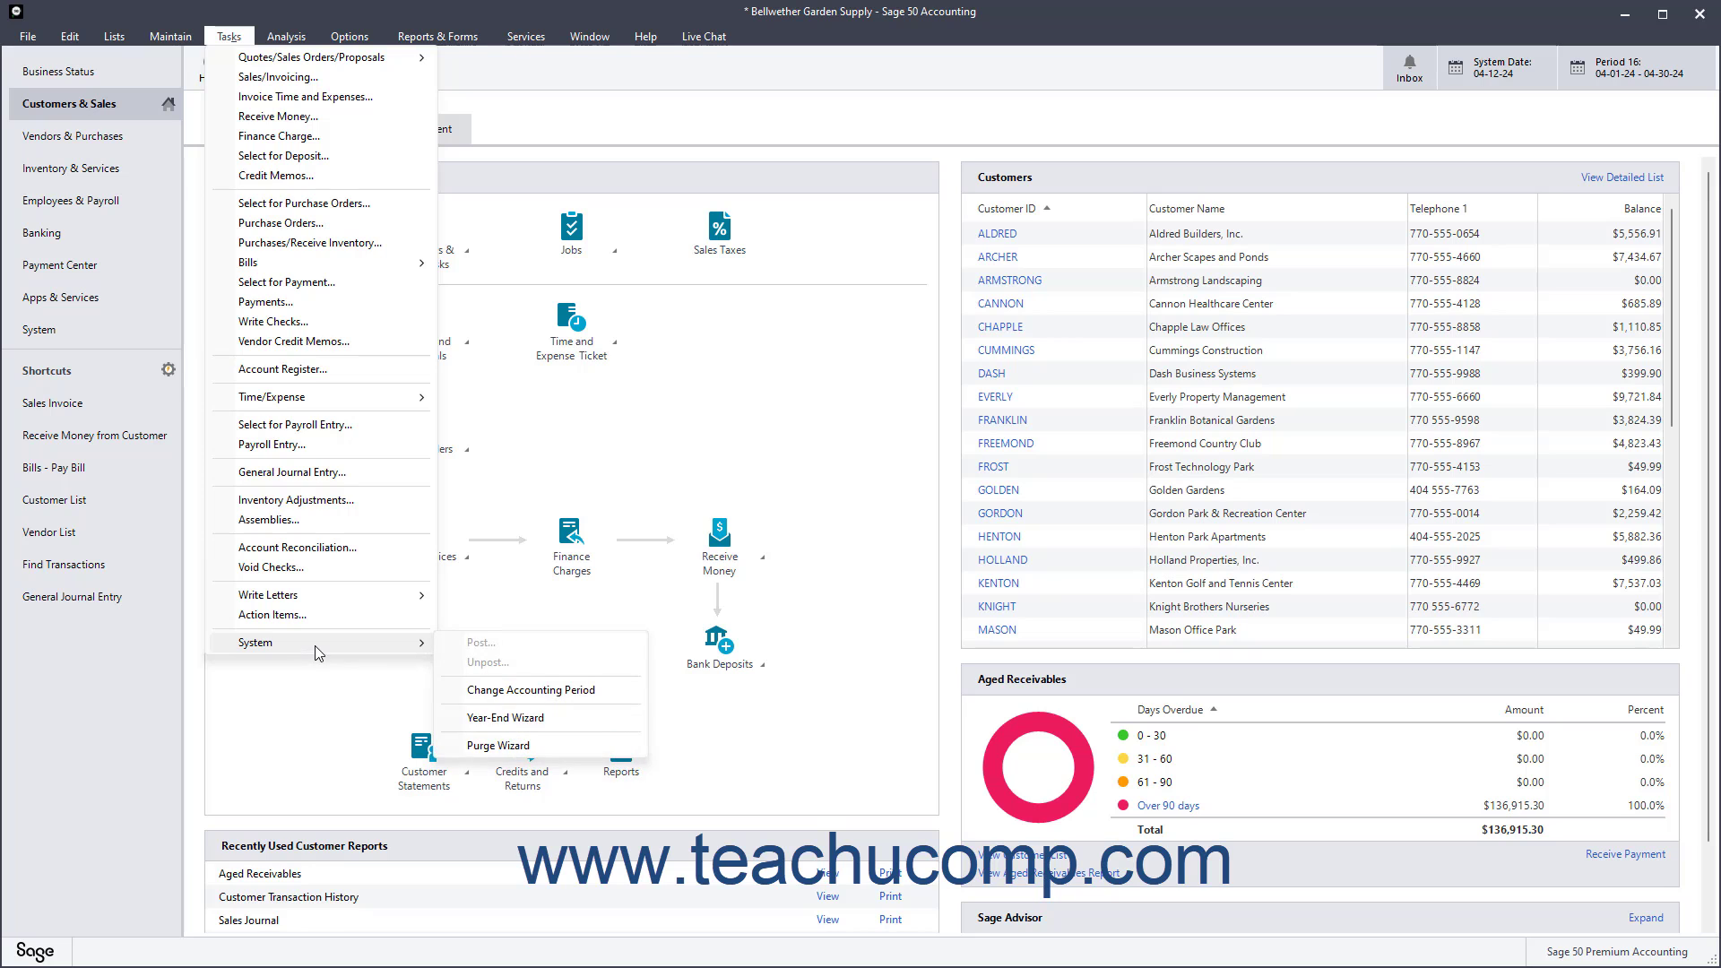
pyautogui.click(526, 719)
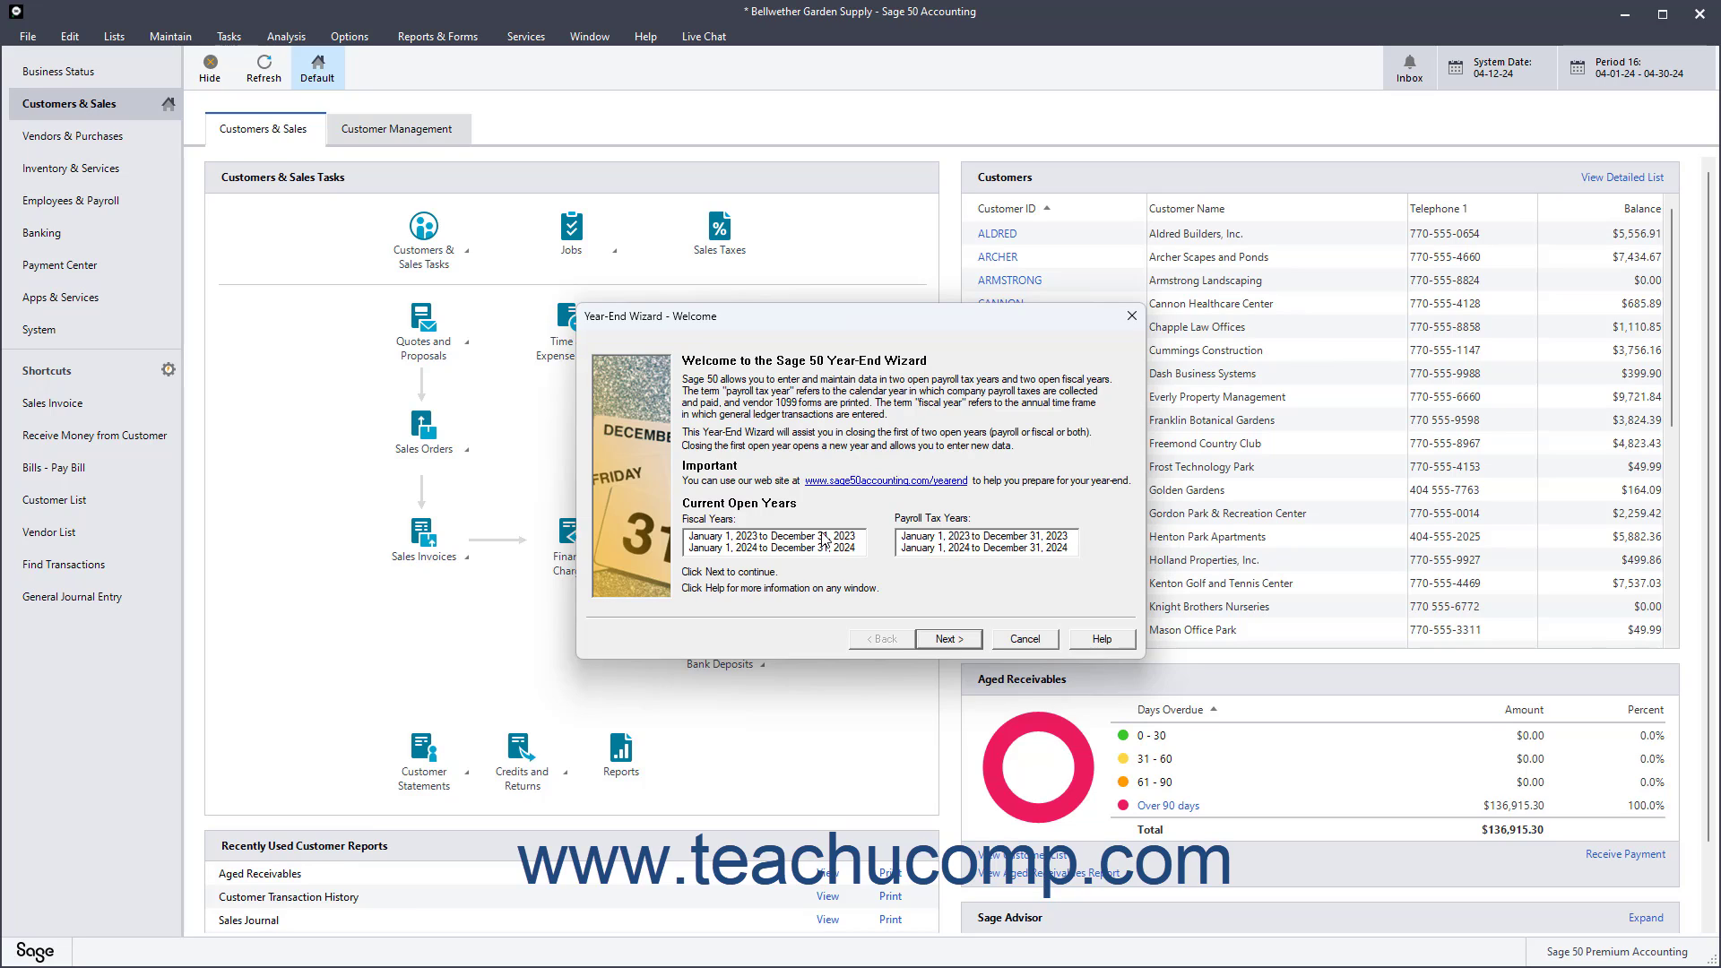
pyautogui.click(946, 640)
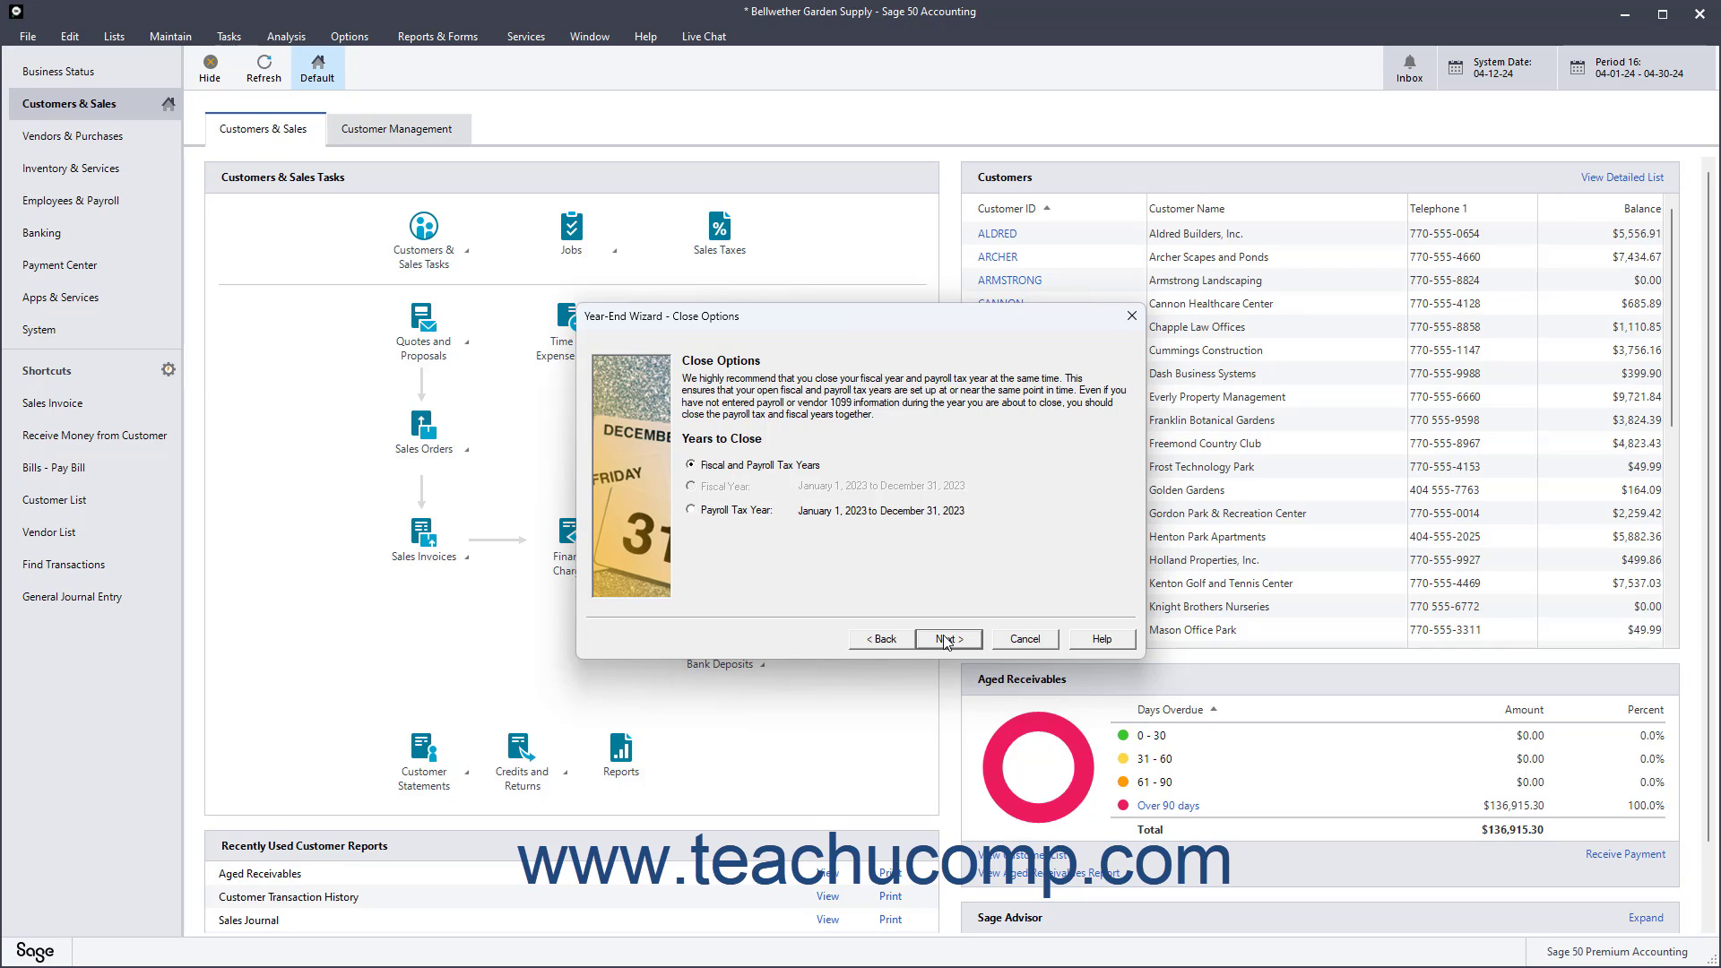
pyautogui.click(945, 639)
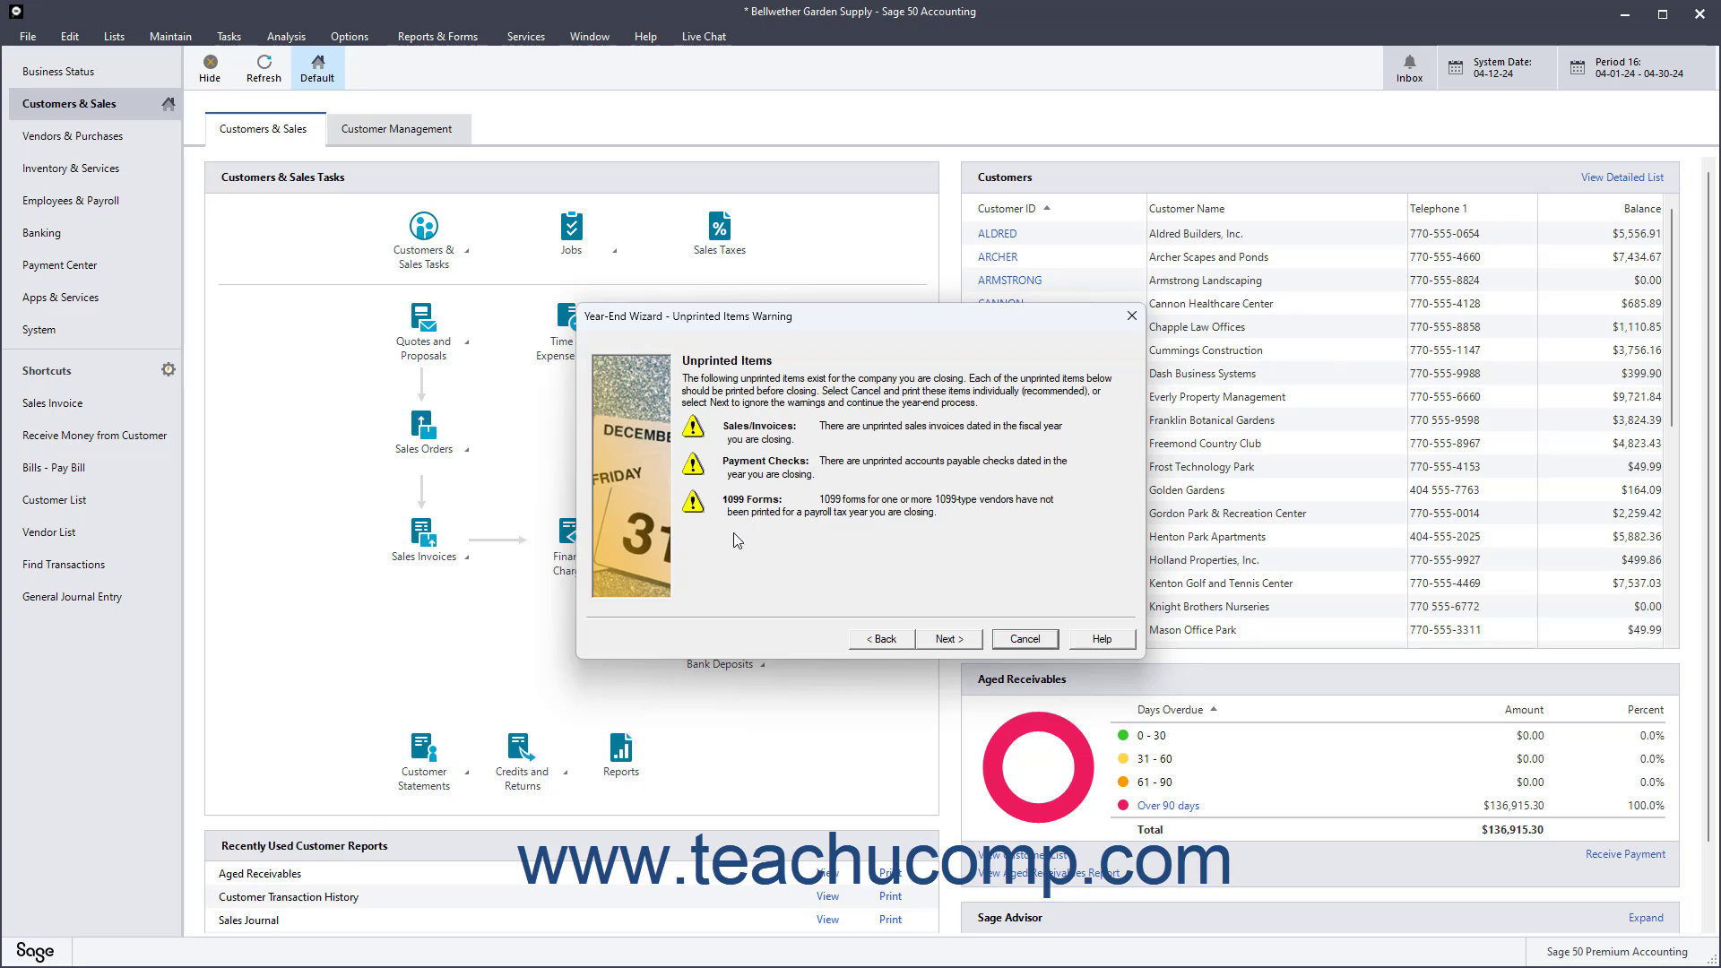
pyautogui.click(952, 640)
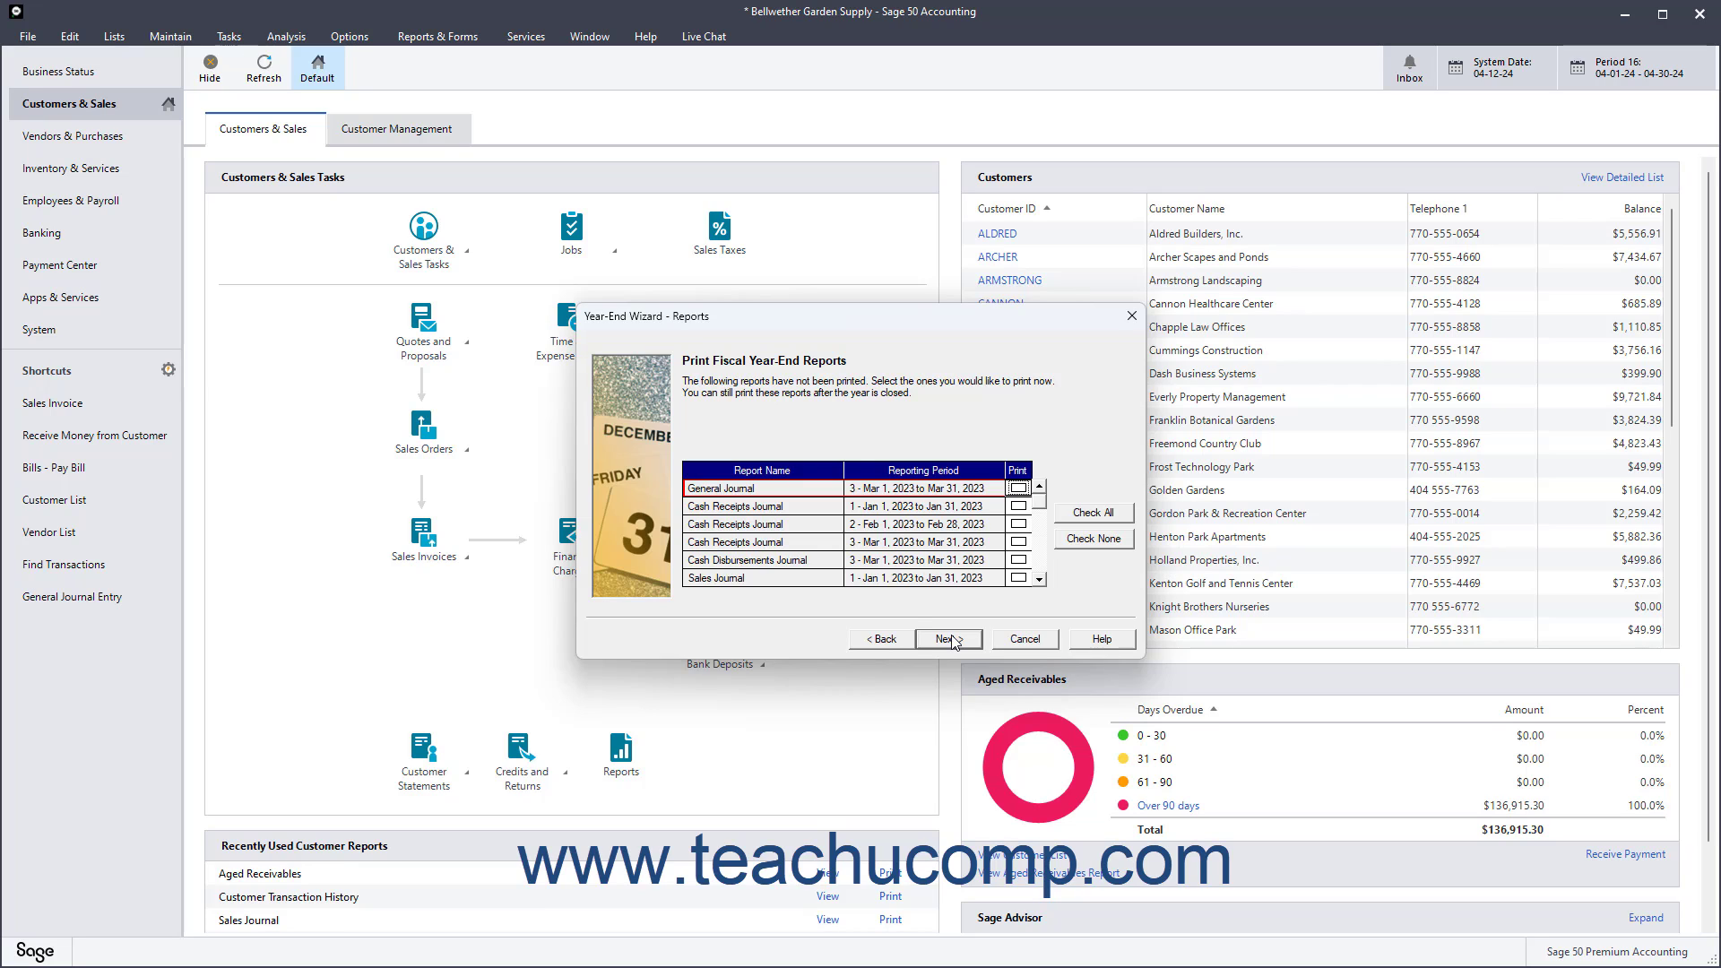
# Step: Try marking the January and February 2023 Cash Receipts Journals and all year-end reports for printing, and clear every selection
pyautogui.click(1019, 506)
pyautogui.click(1019, 526)
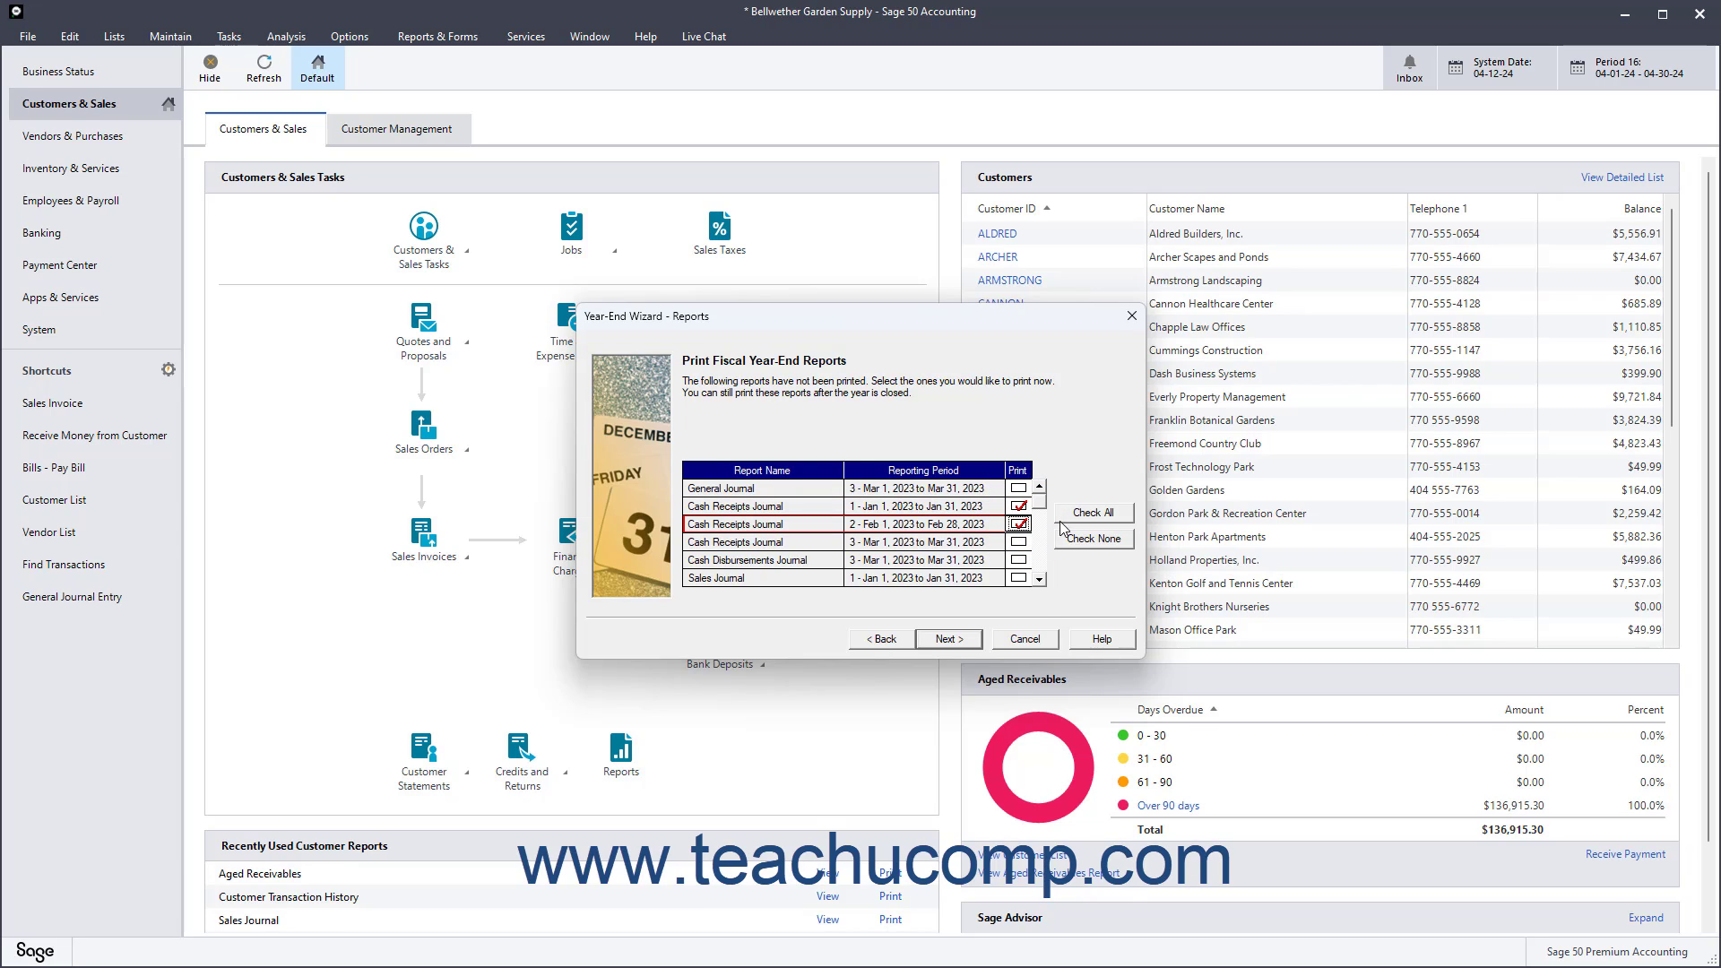
pyautogui.click(1086, 514)
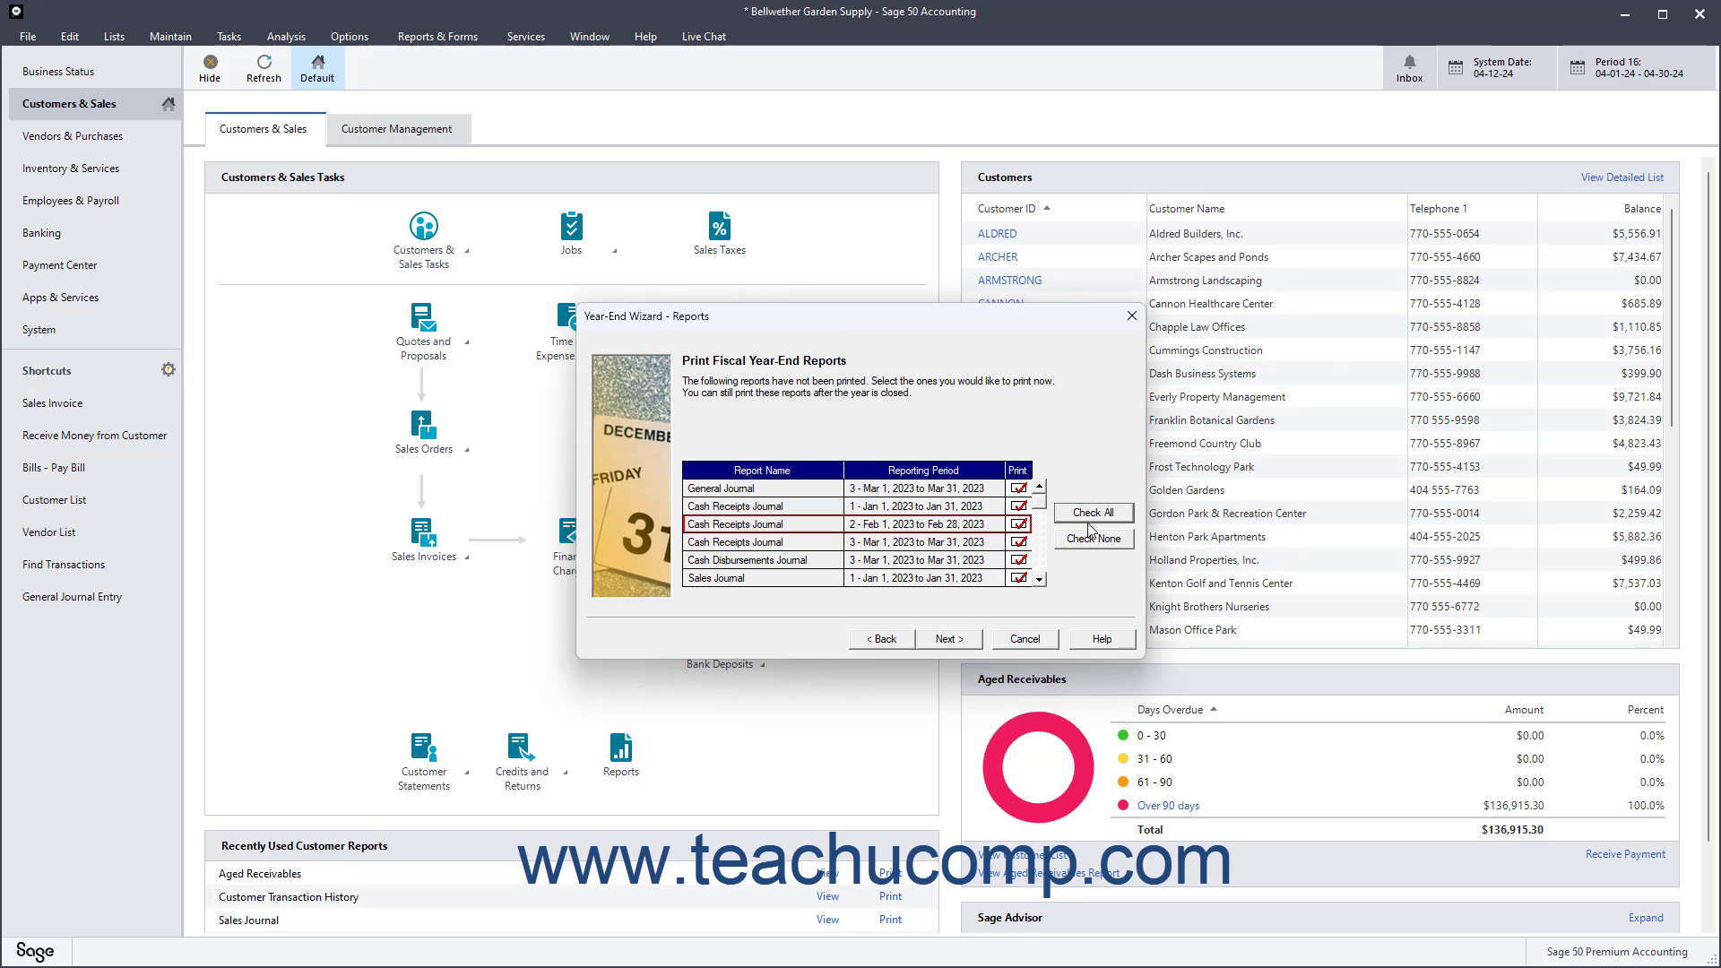
pyautogui.click(1088, 542)
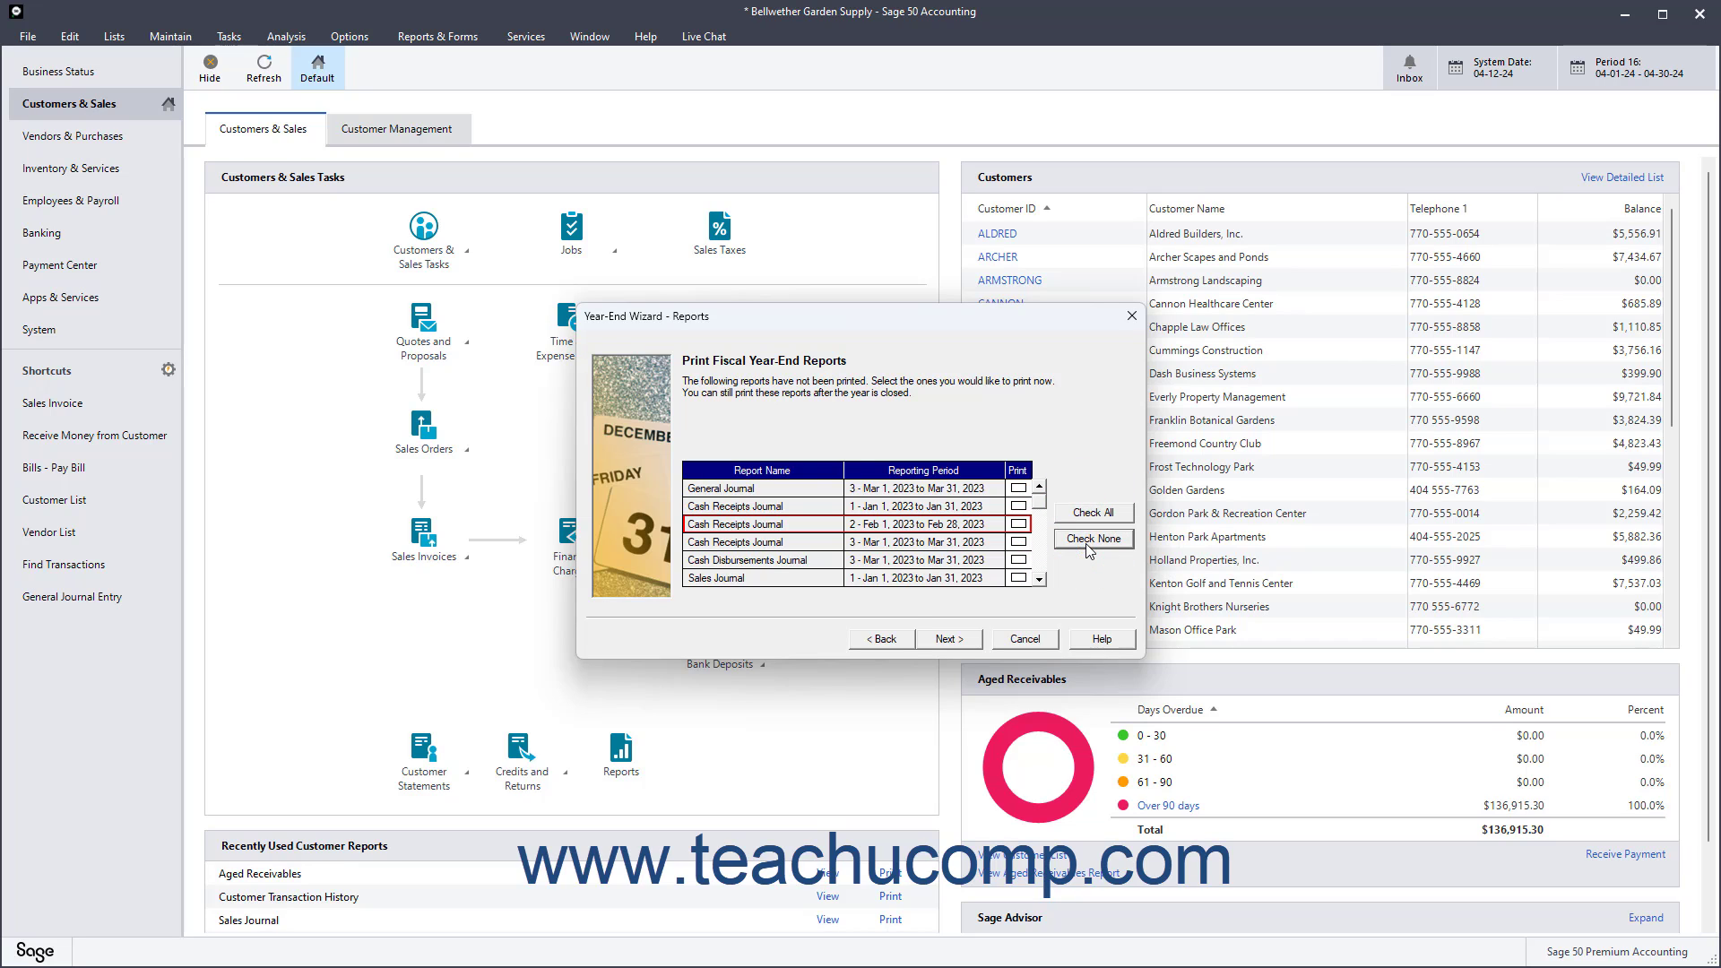
# Step: Continue without printing reports or running the Internal Accounting Review, and open the company backup settings
pyautogui.click(963, 644)
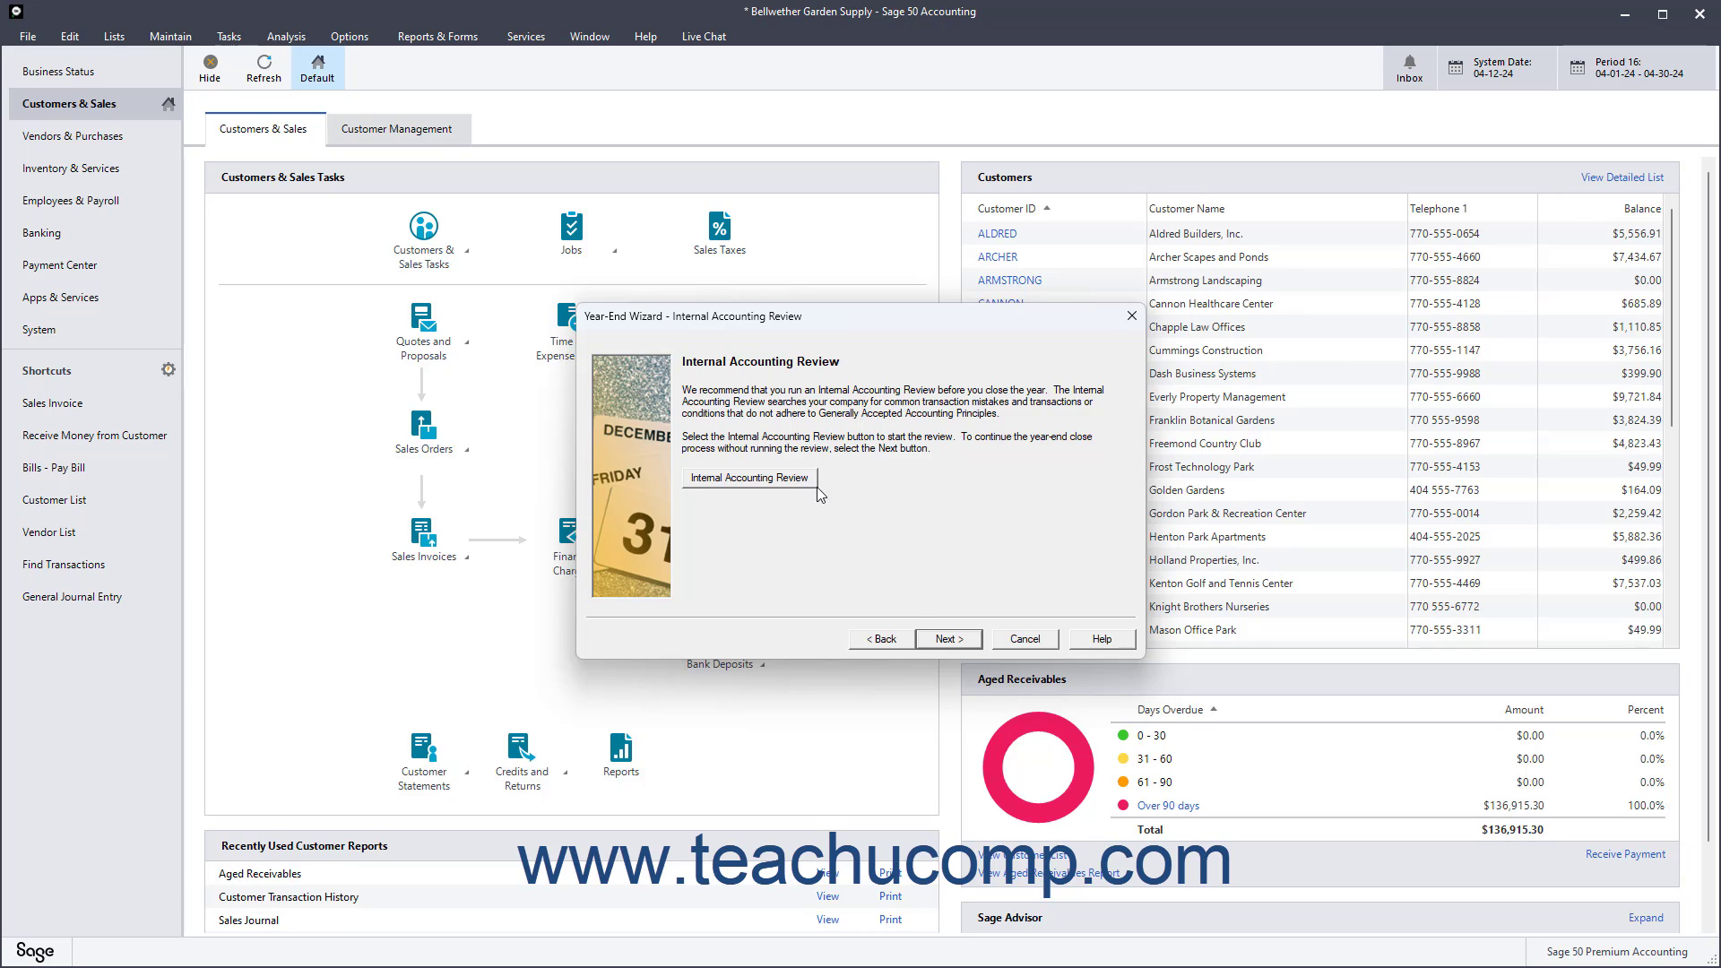
pyautogui.click(945, 640)
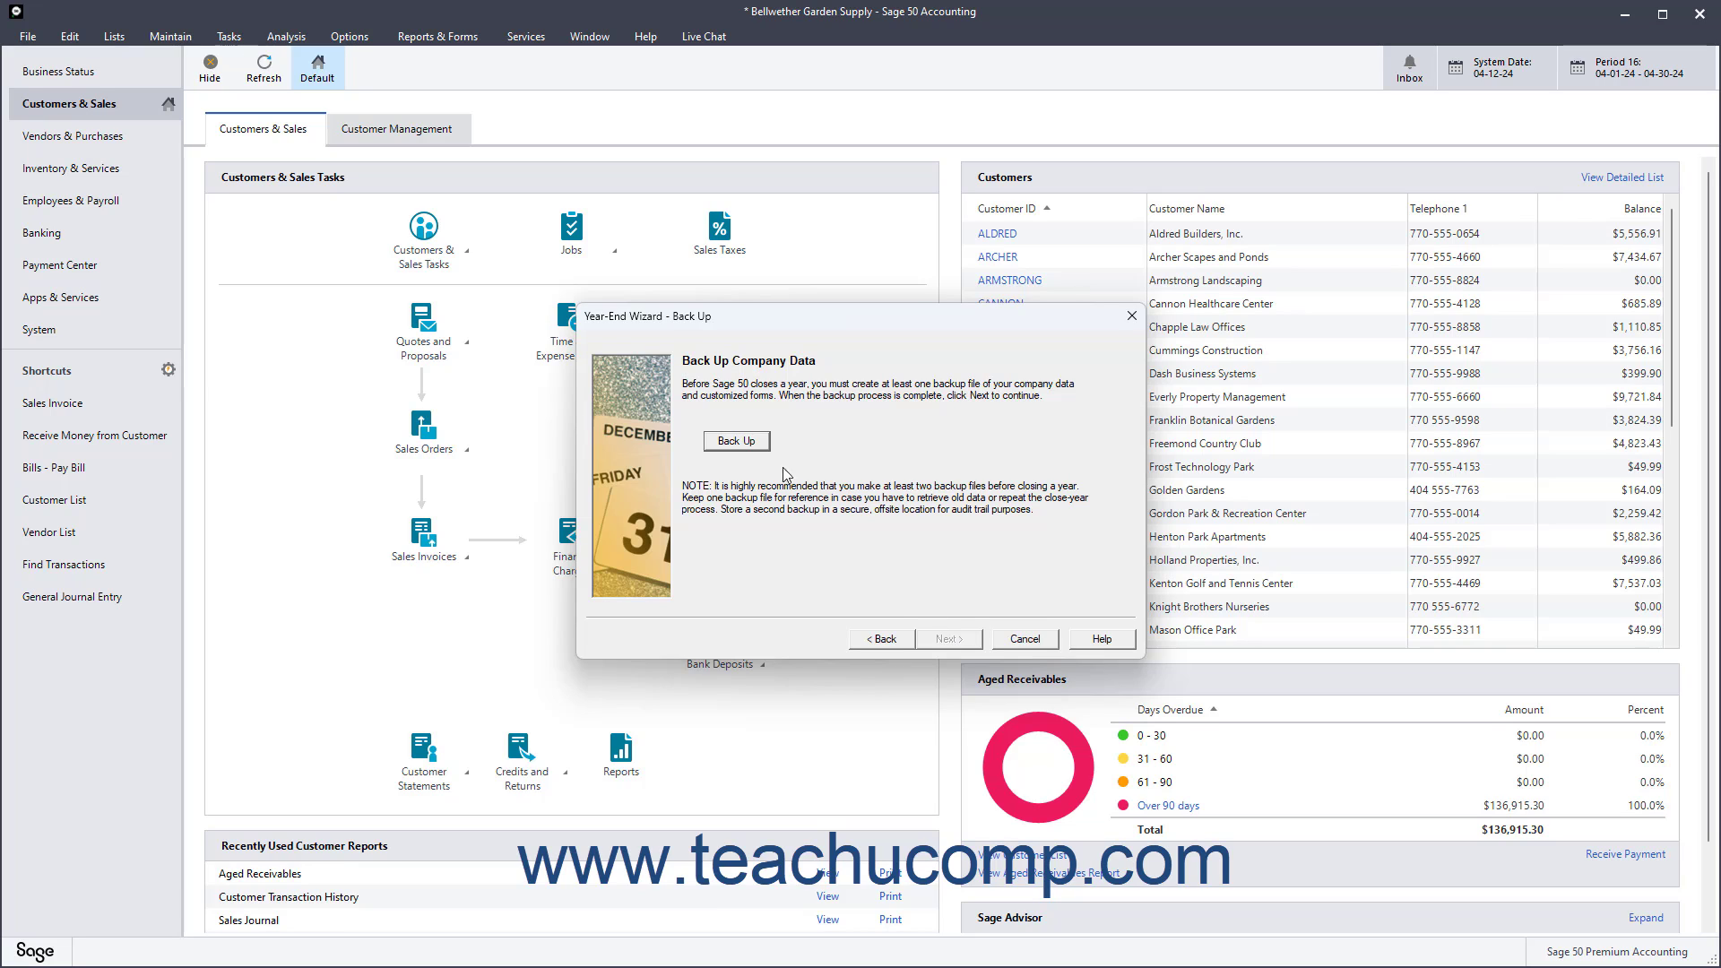
pyautogui.click(733, 447)
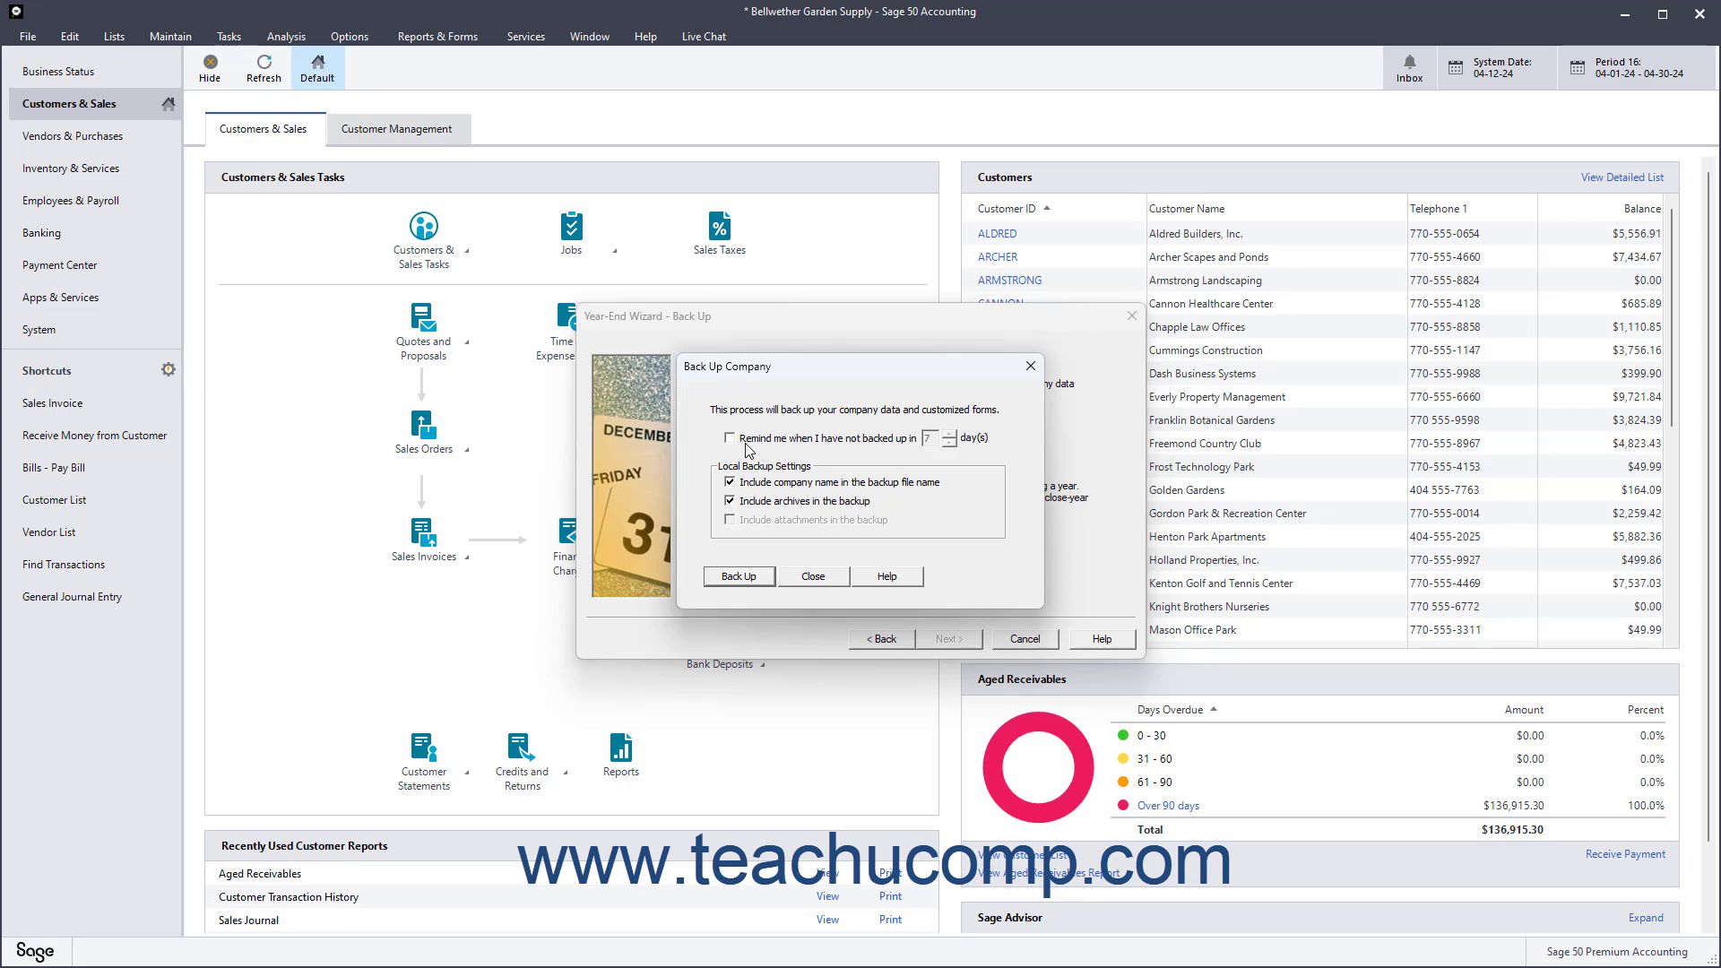
# Step: Back up the company data to Bellwether Garden Supply-090723.ptb in the Backups folder and continue to the archive page
pyautogui.click(744, 443)
pyautogui.click(731, 439)
pyautogui.click(753, 503)
pyautogui.click(738, 576)
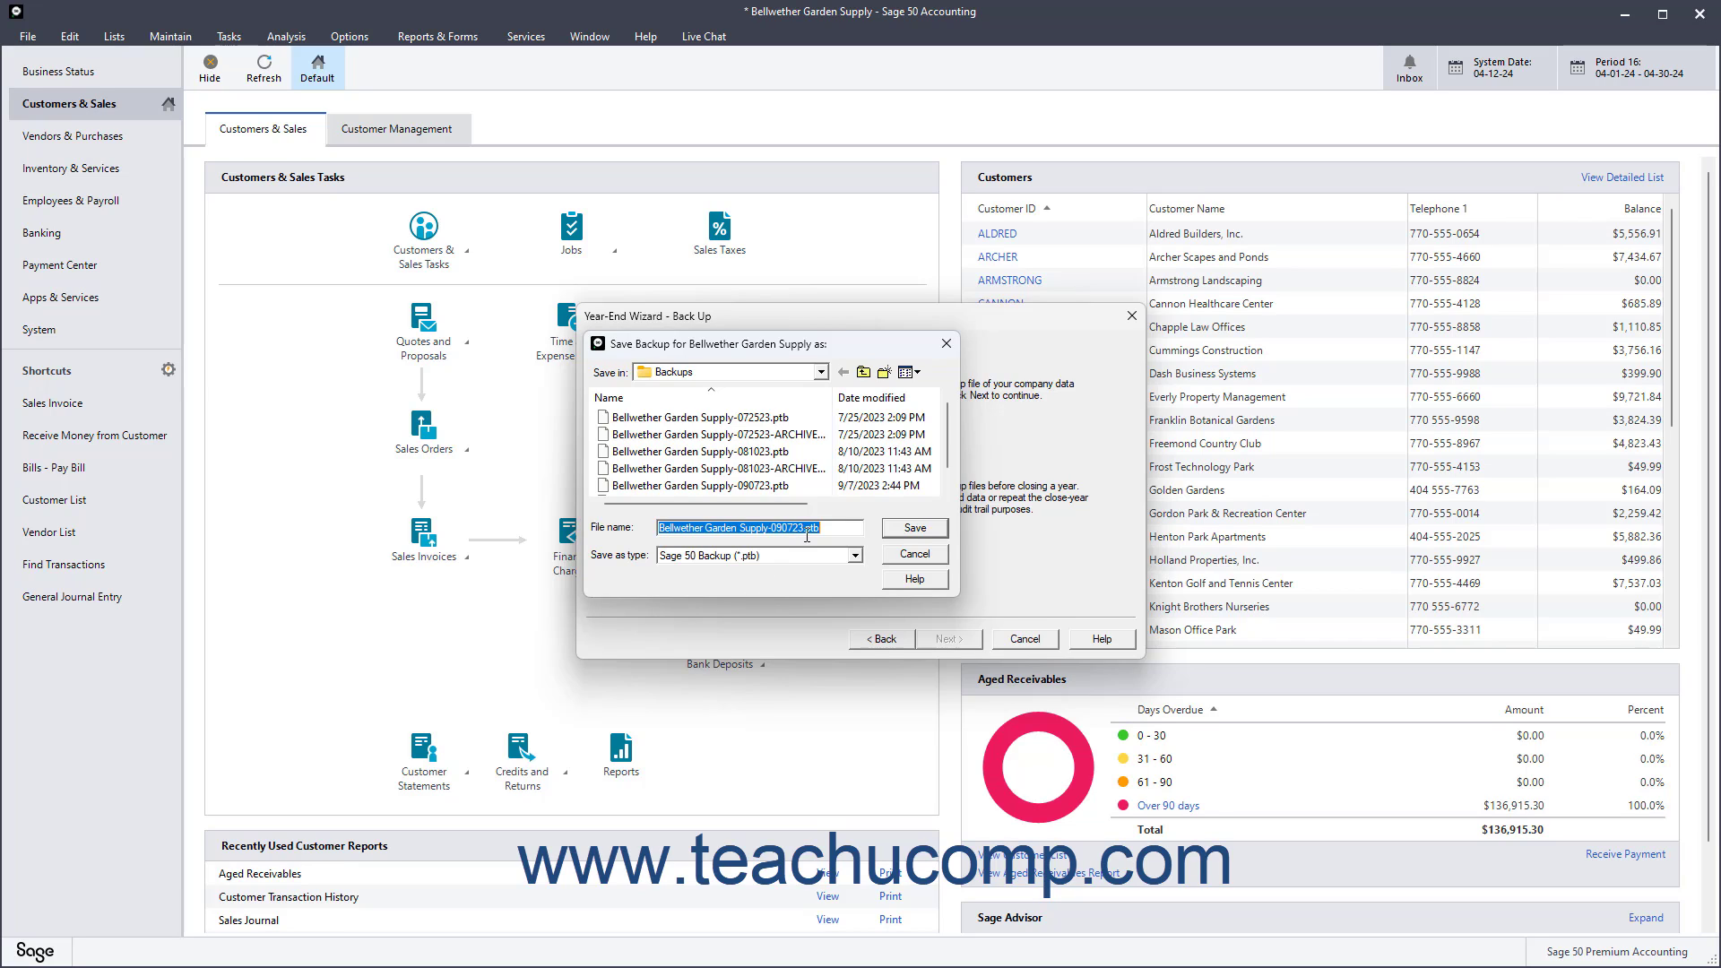
pyautogui.click(927, 533)
pyautogui.click(926, 496)
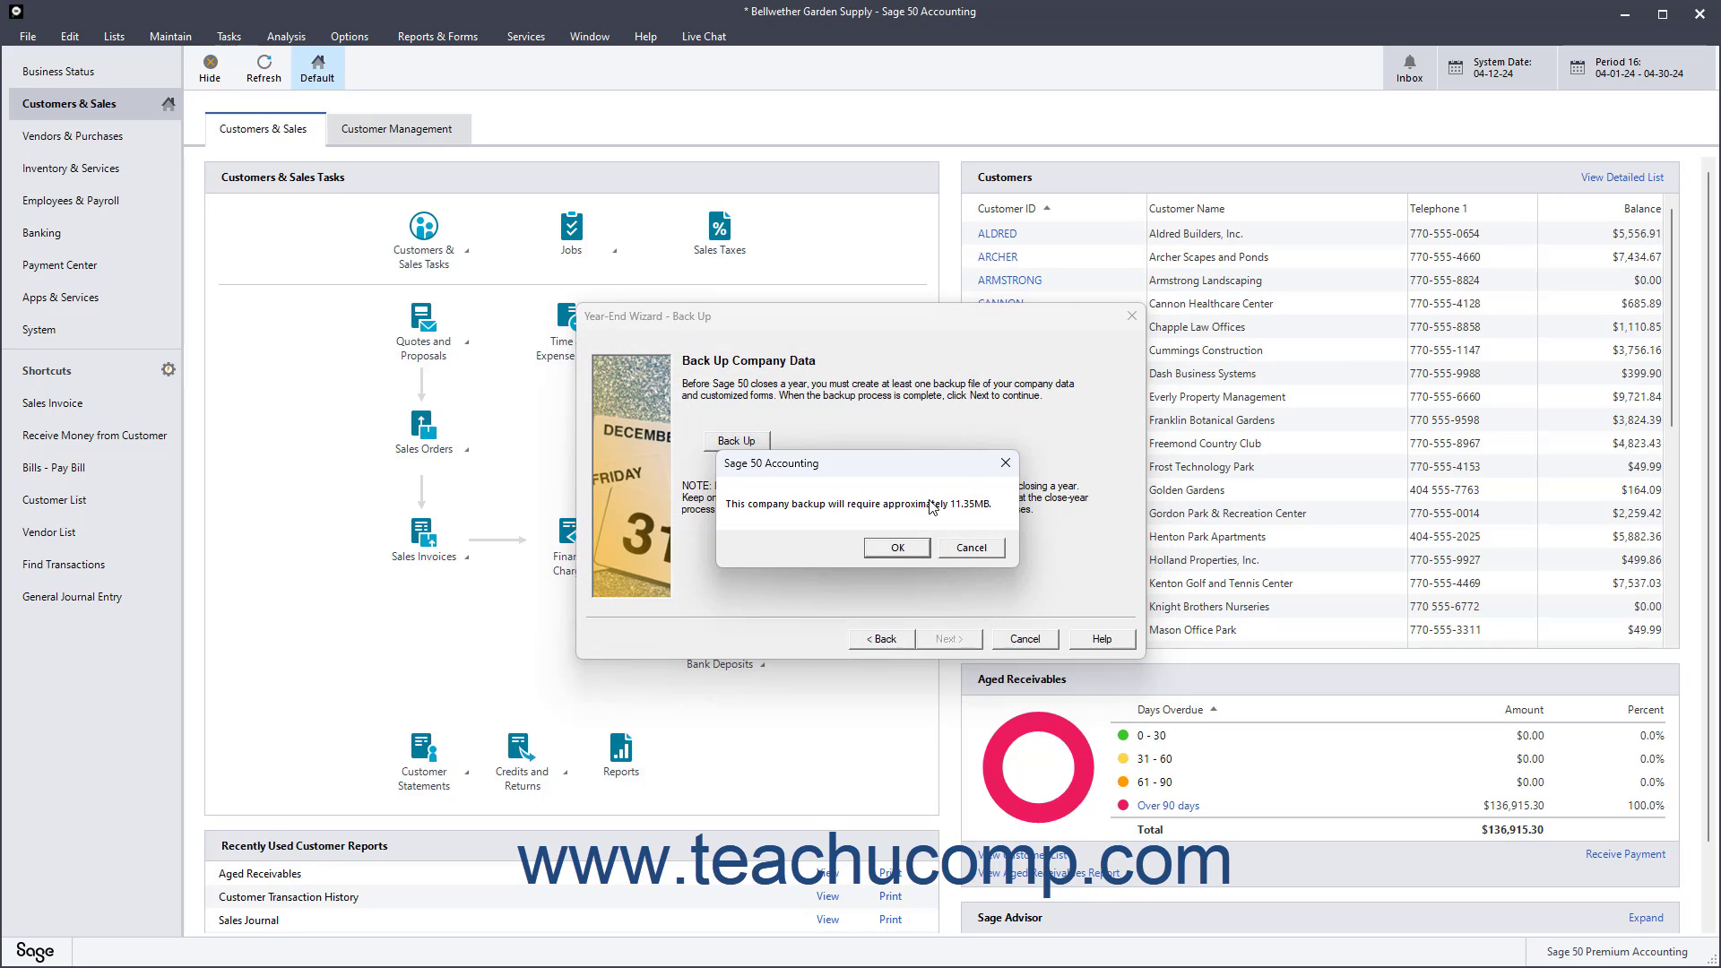
pyautogui.click(898, 548)
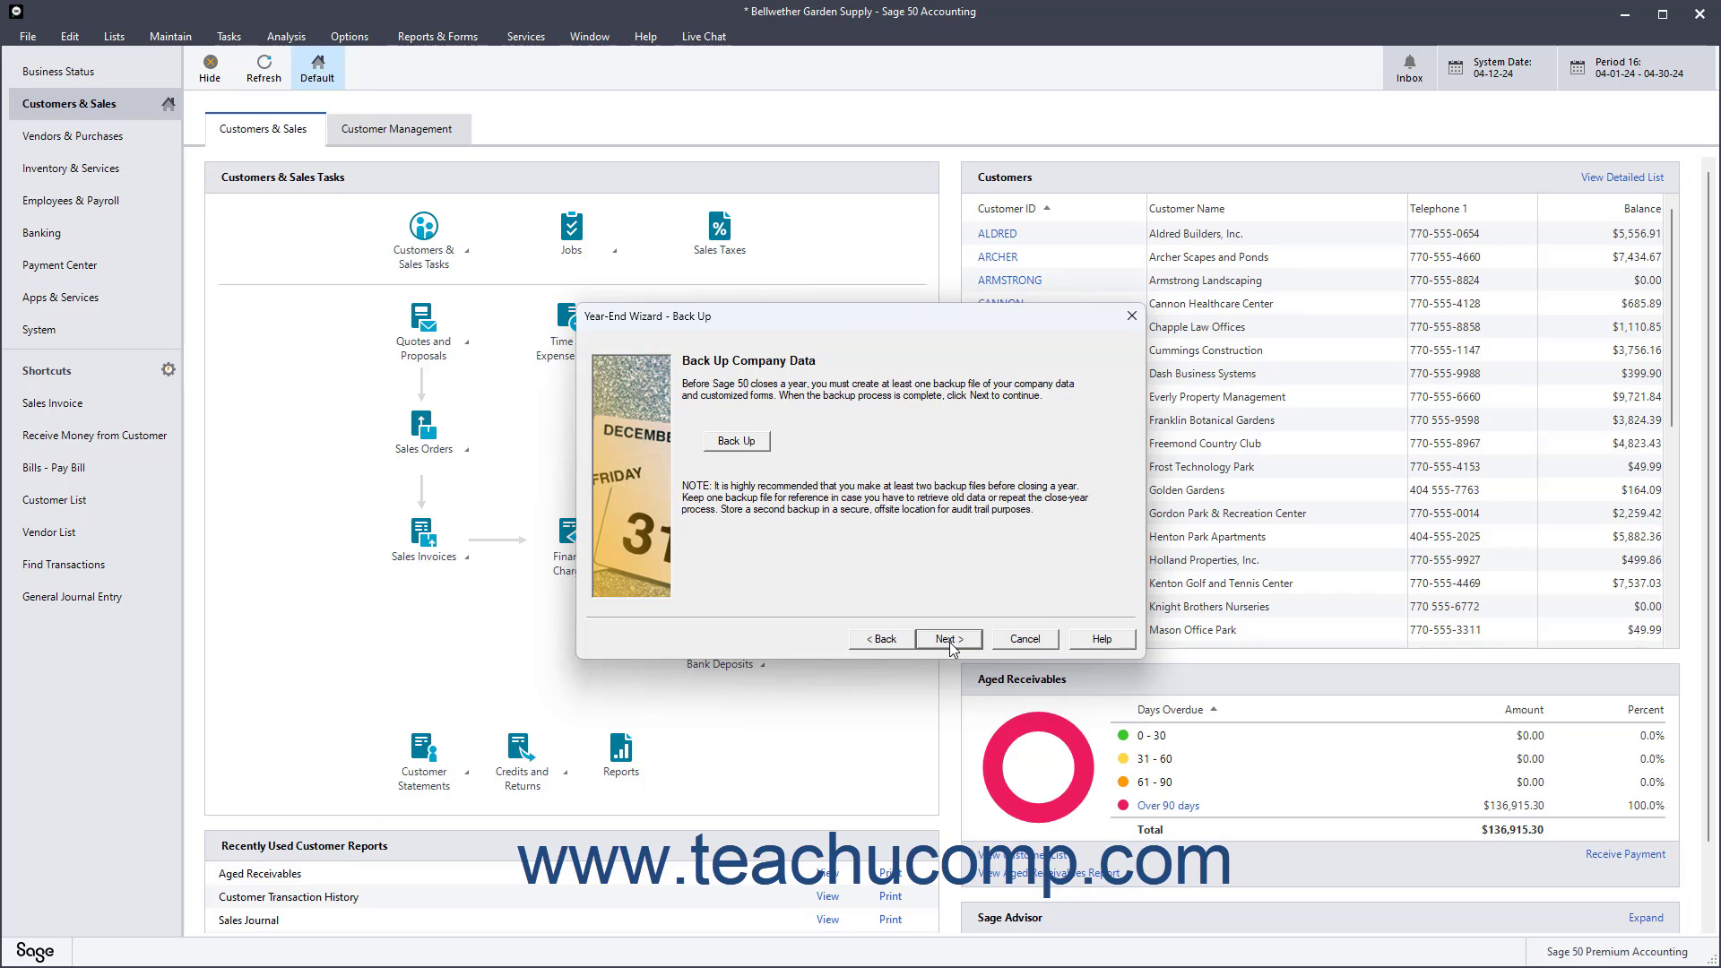
pyautogui.click(949, 642)
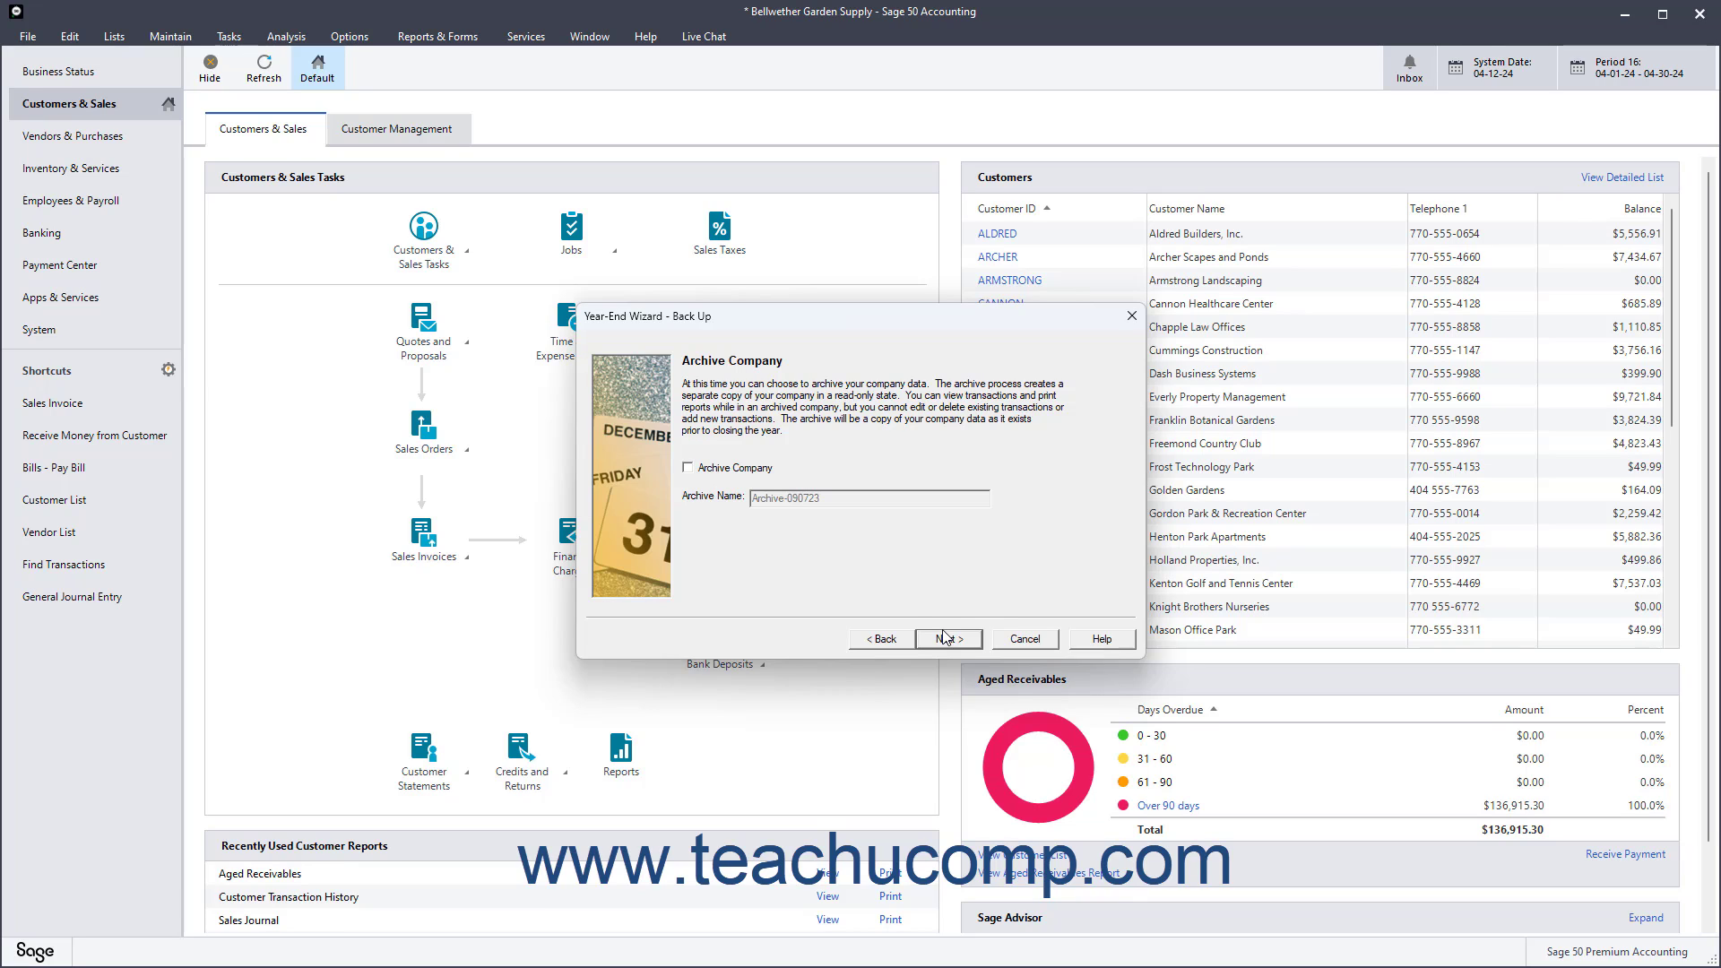
# Step: Switch the Archive Company option on and back off, and continue to the new open fiscal years
pyautogui.click(724, 469)
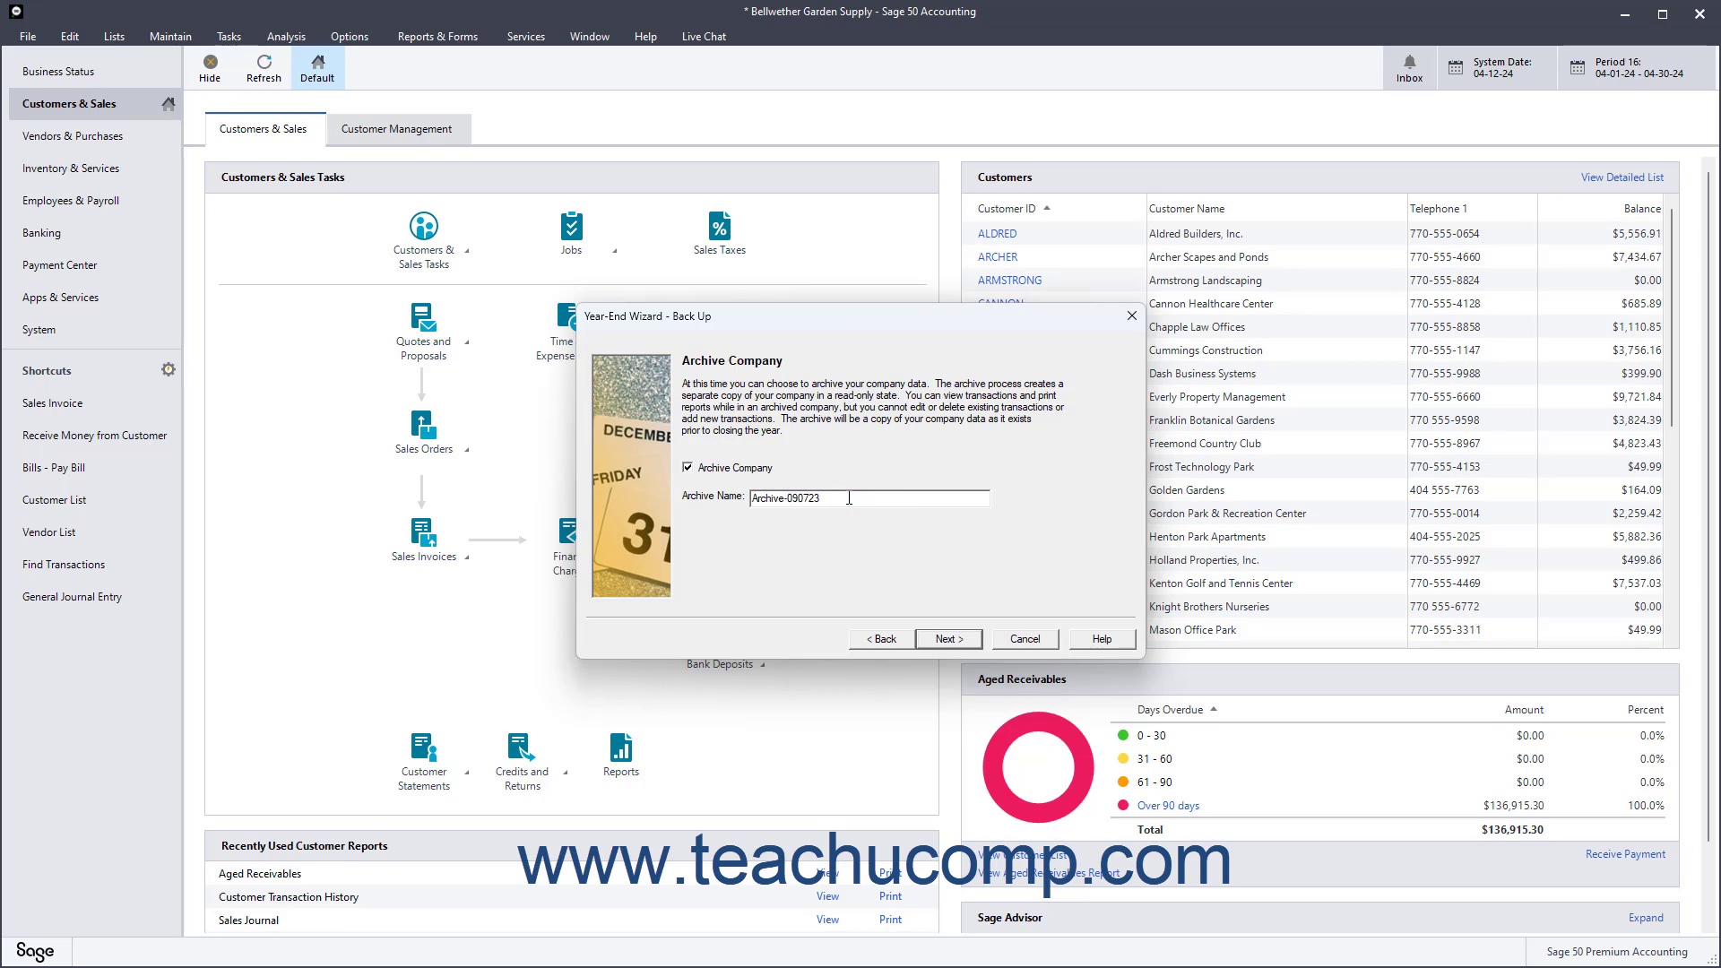
pyautogui.click(728, 475)
pyautogui.click(943, 642)
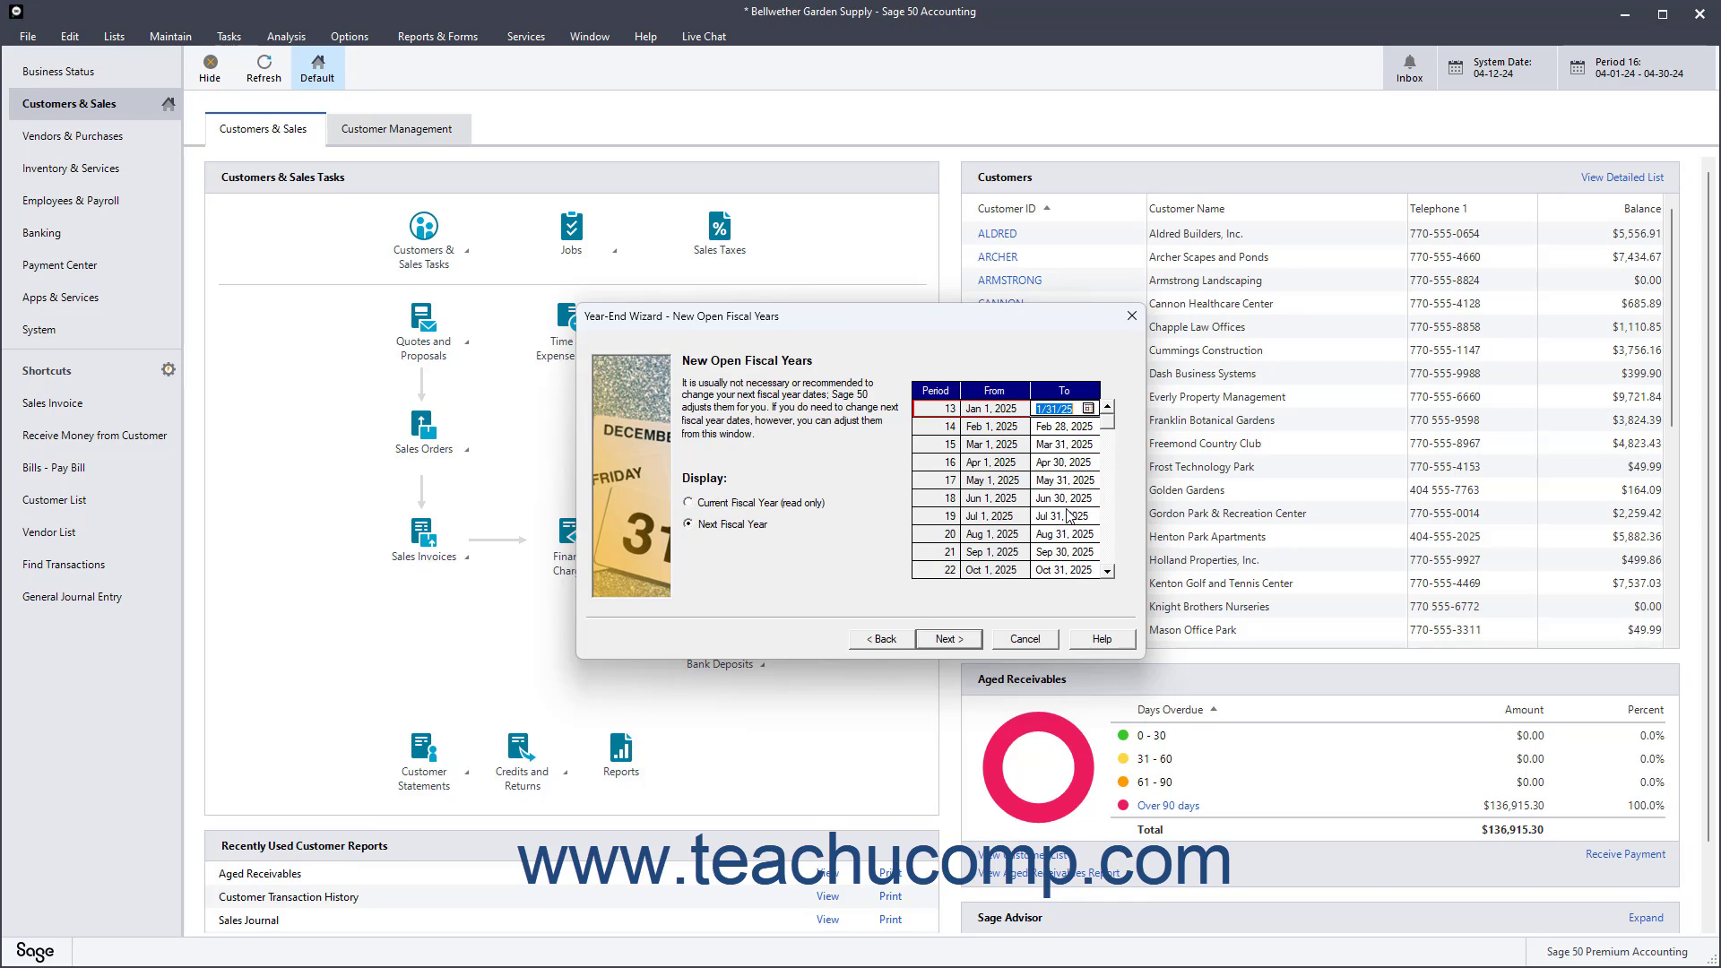
# Step: Examine the period dates of the current fiscal year and the next one, including period 13's start and end dates
pyautogui.click(817, 506)
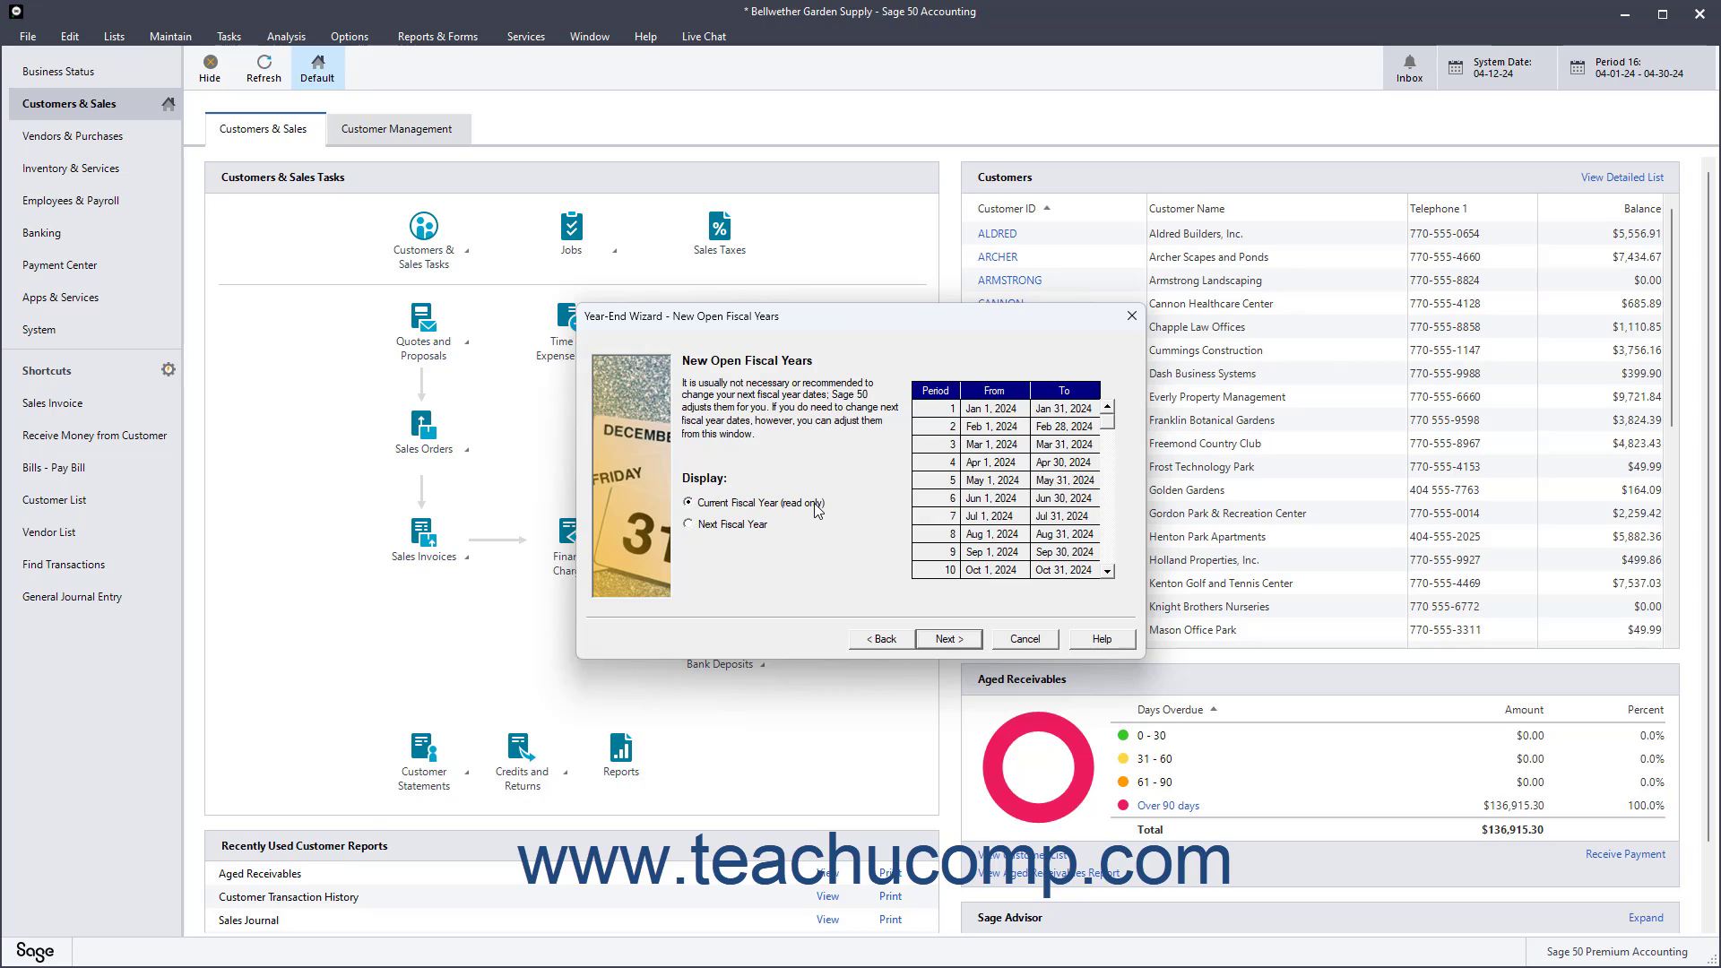
pyautogui.click(745, 531)
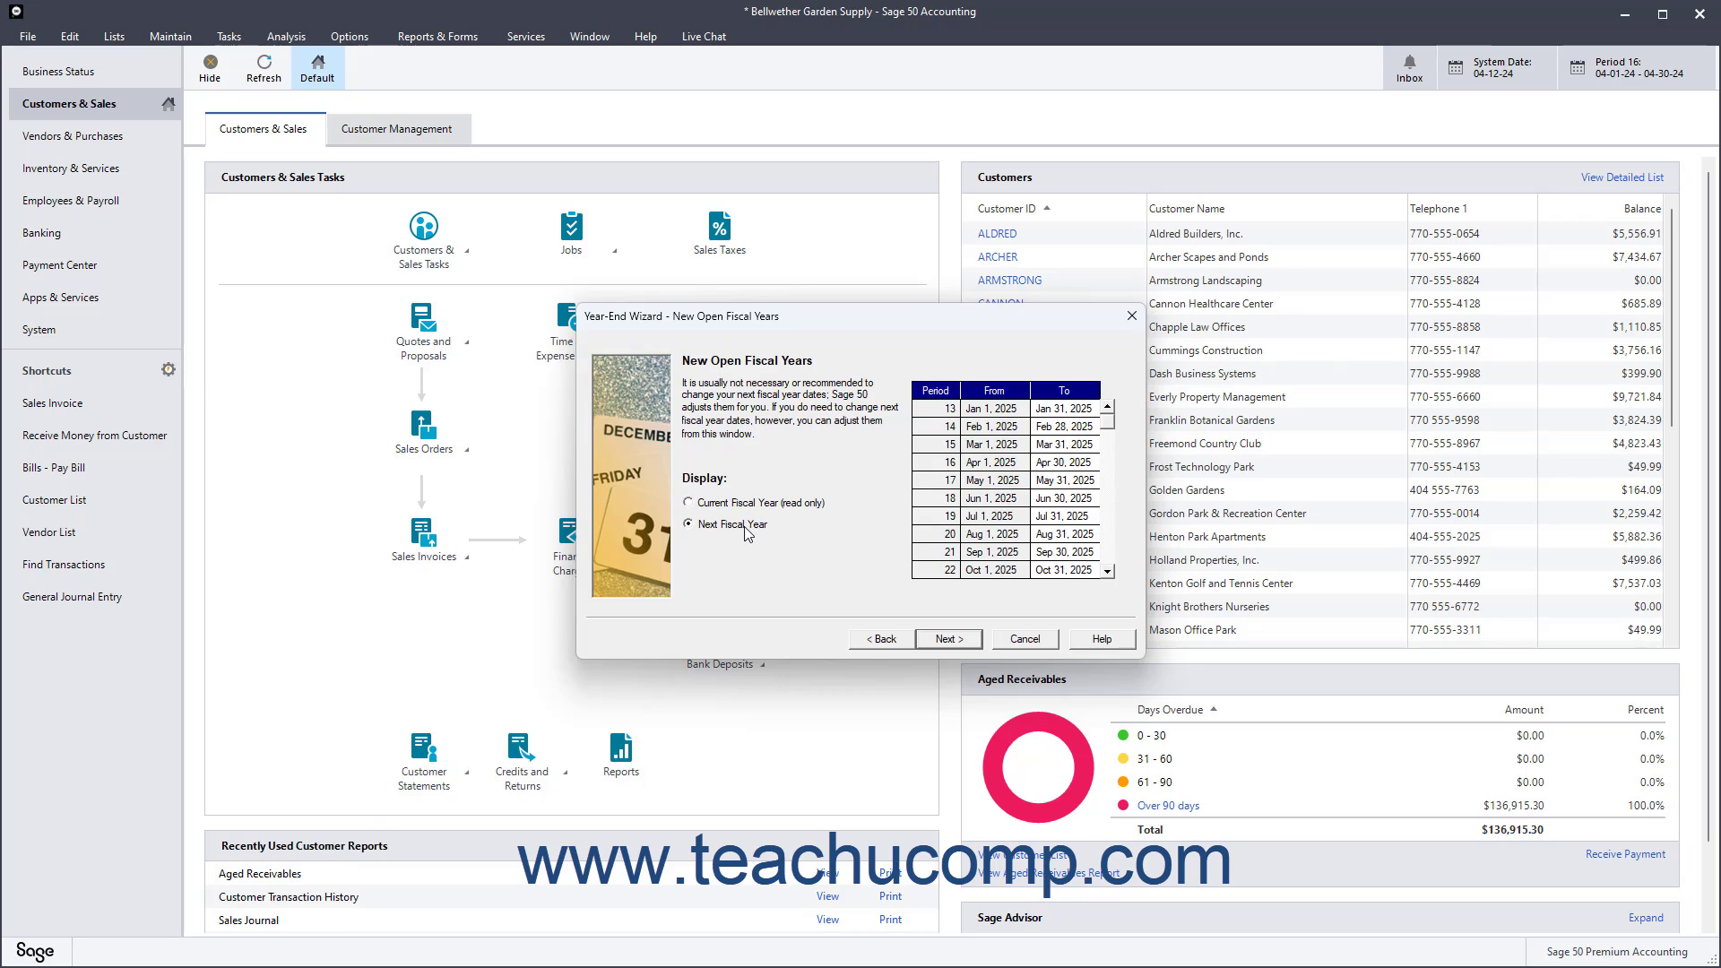
pyautogui.click(979, 412)
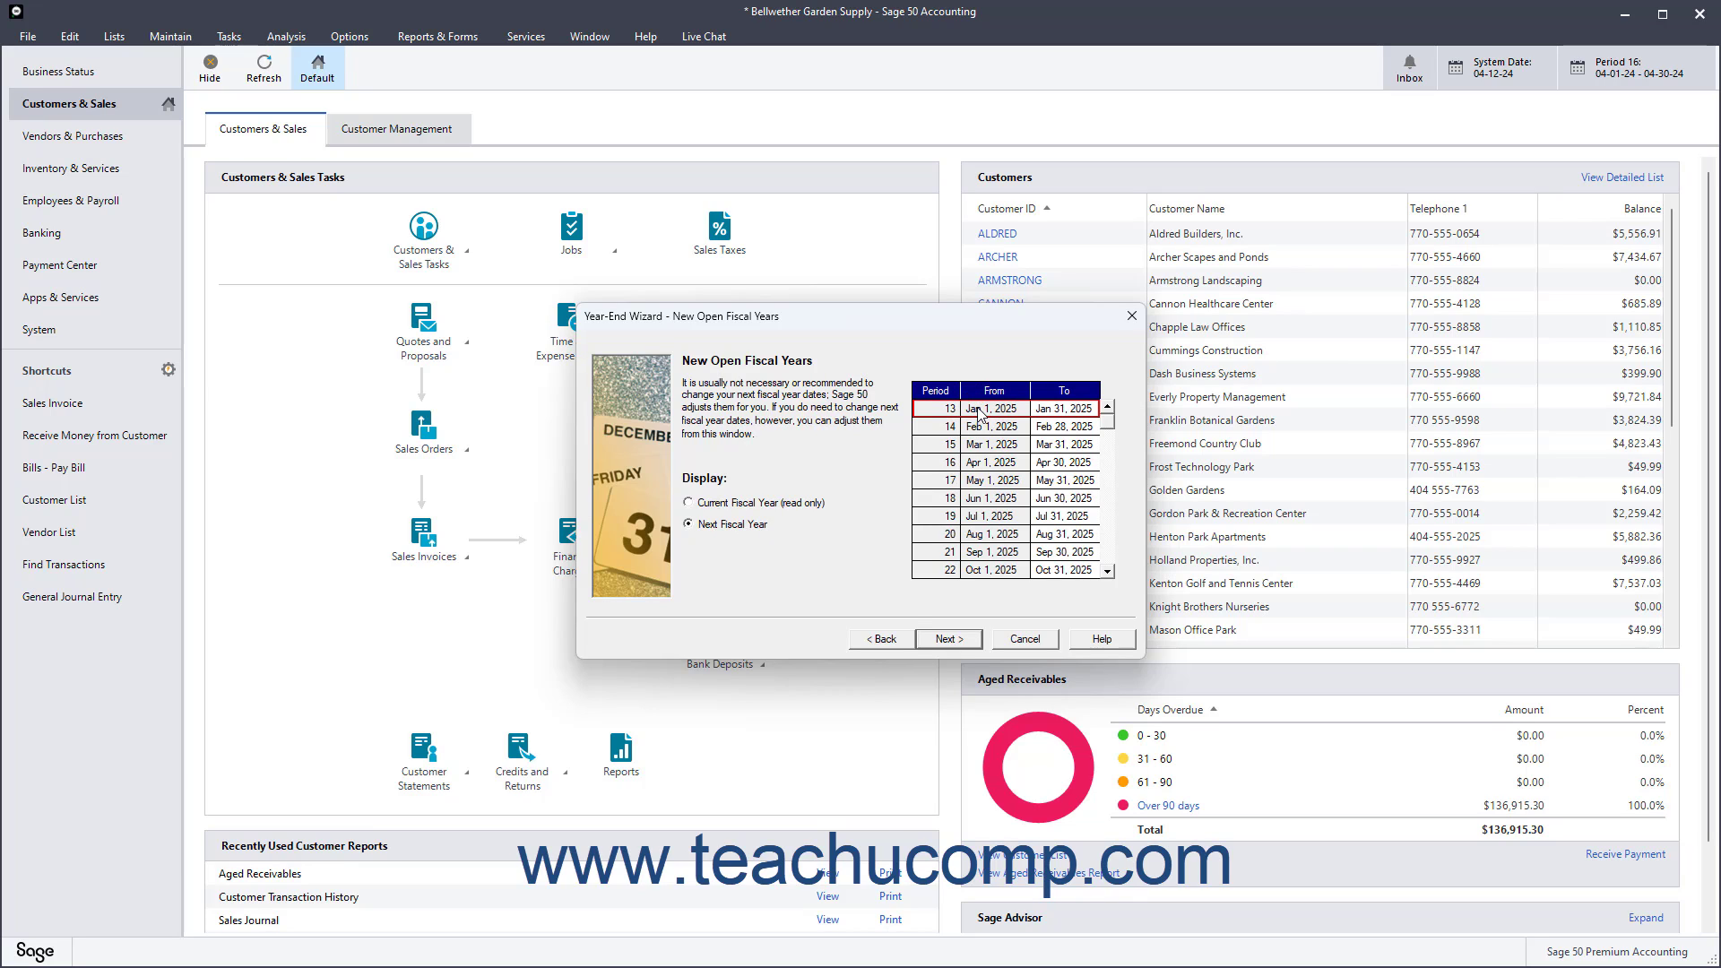
pyautogui.click(1054, 408)
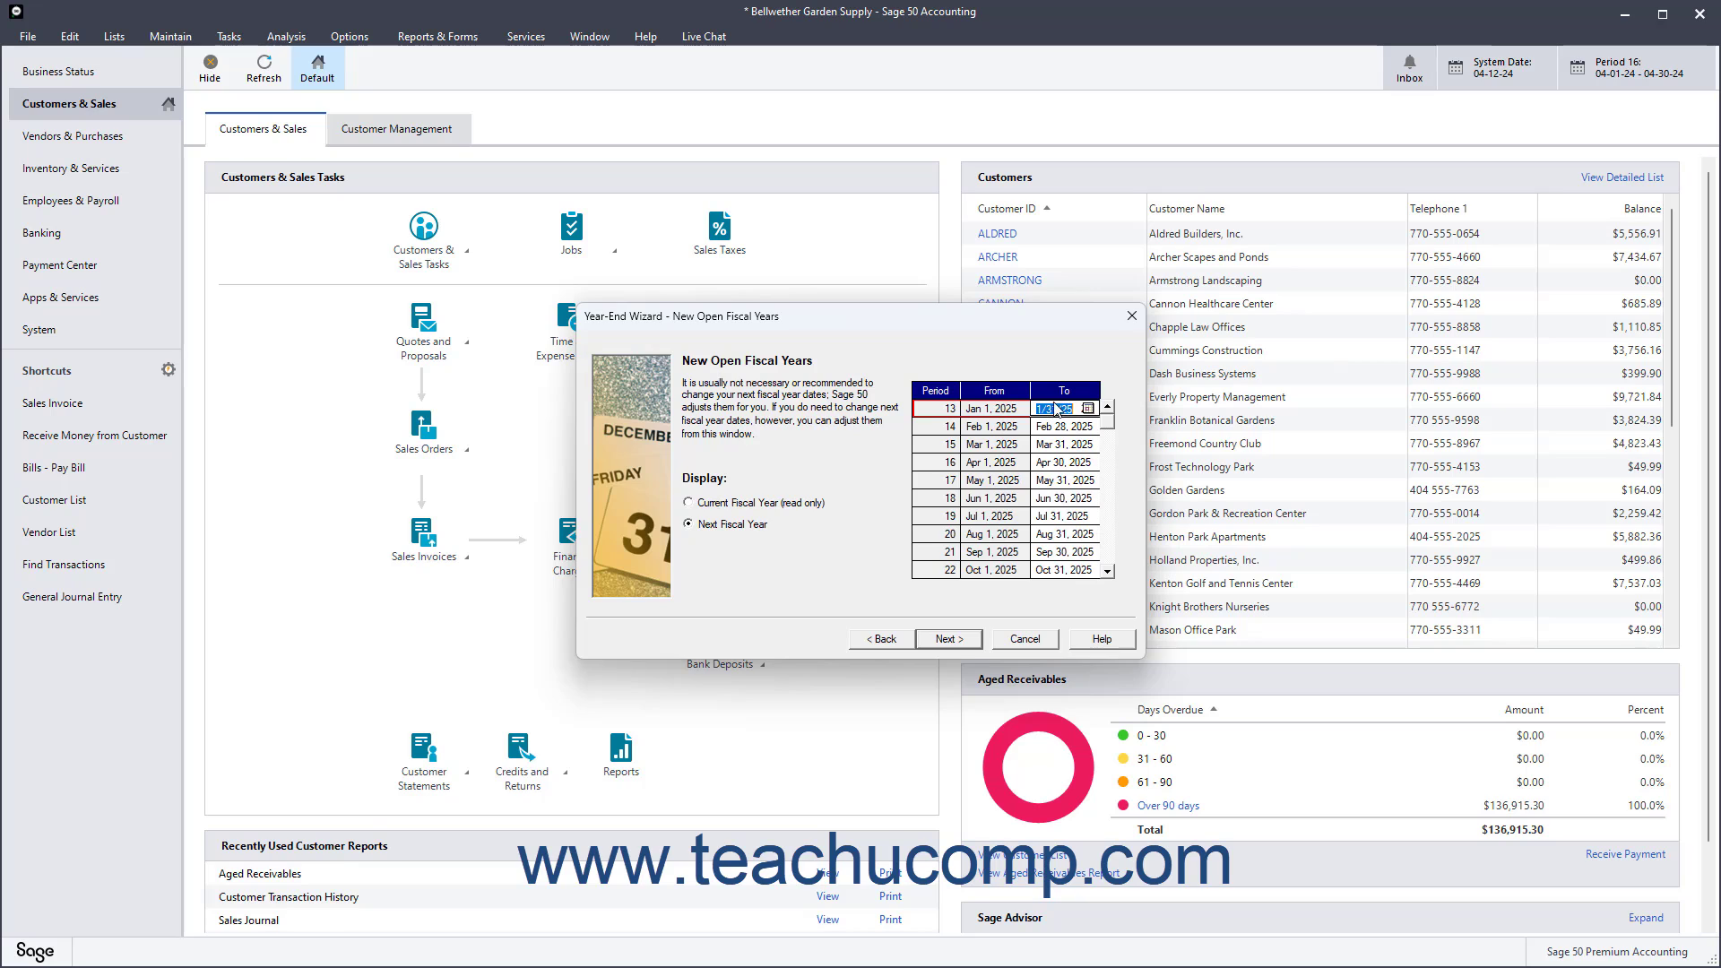
pyautogui.click(1010, 434)
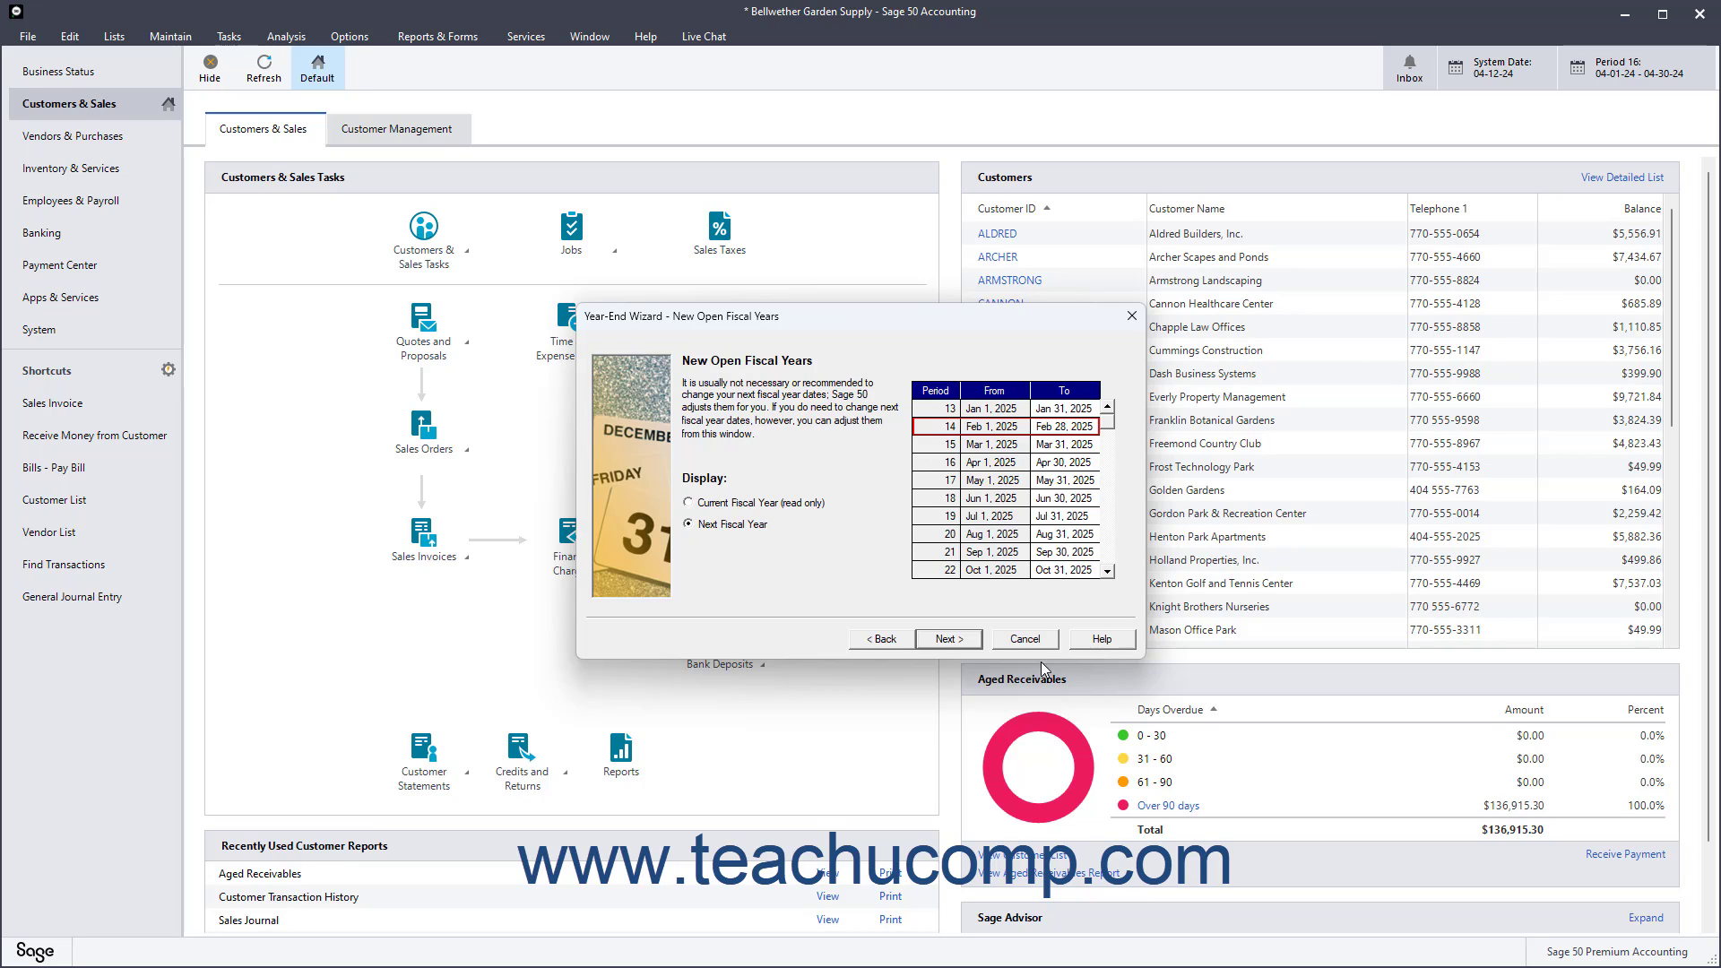
# Step: Confirm the 2023 fiscal and payroll tax year close, run it with data verification, and finish the wizard
pyautogui.click(955, 639)
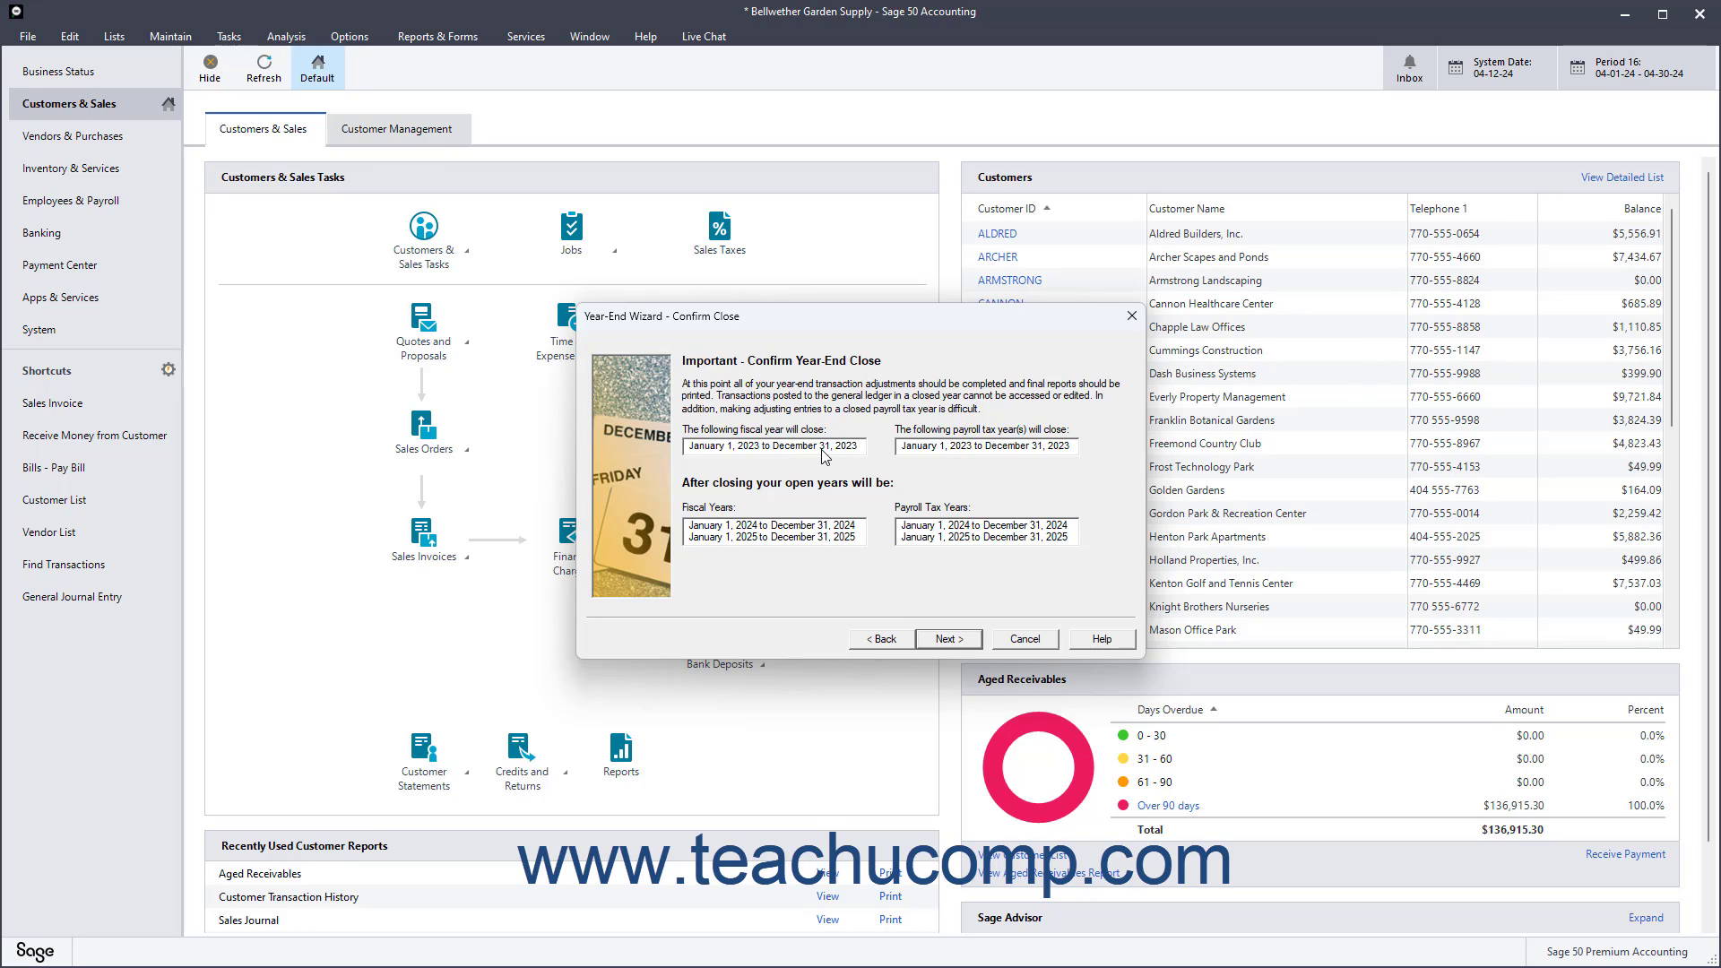
pyautogui.click(949, 639)
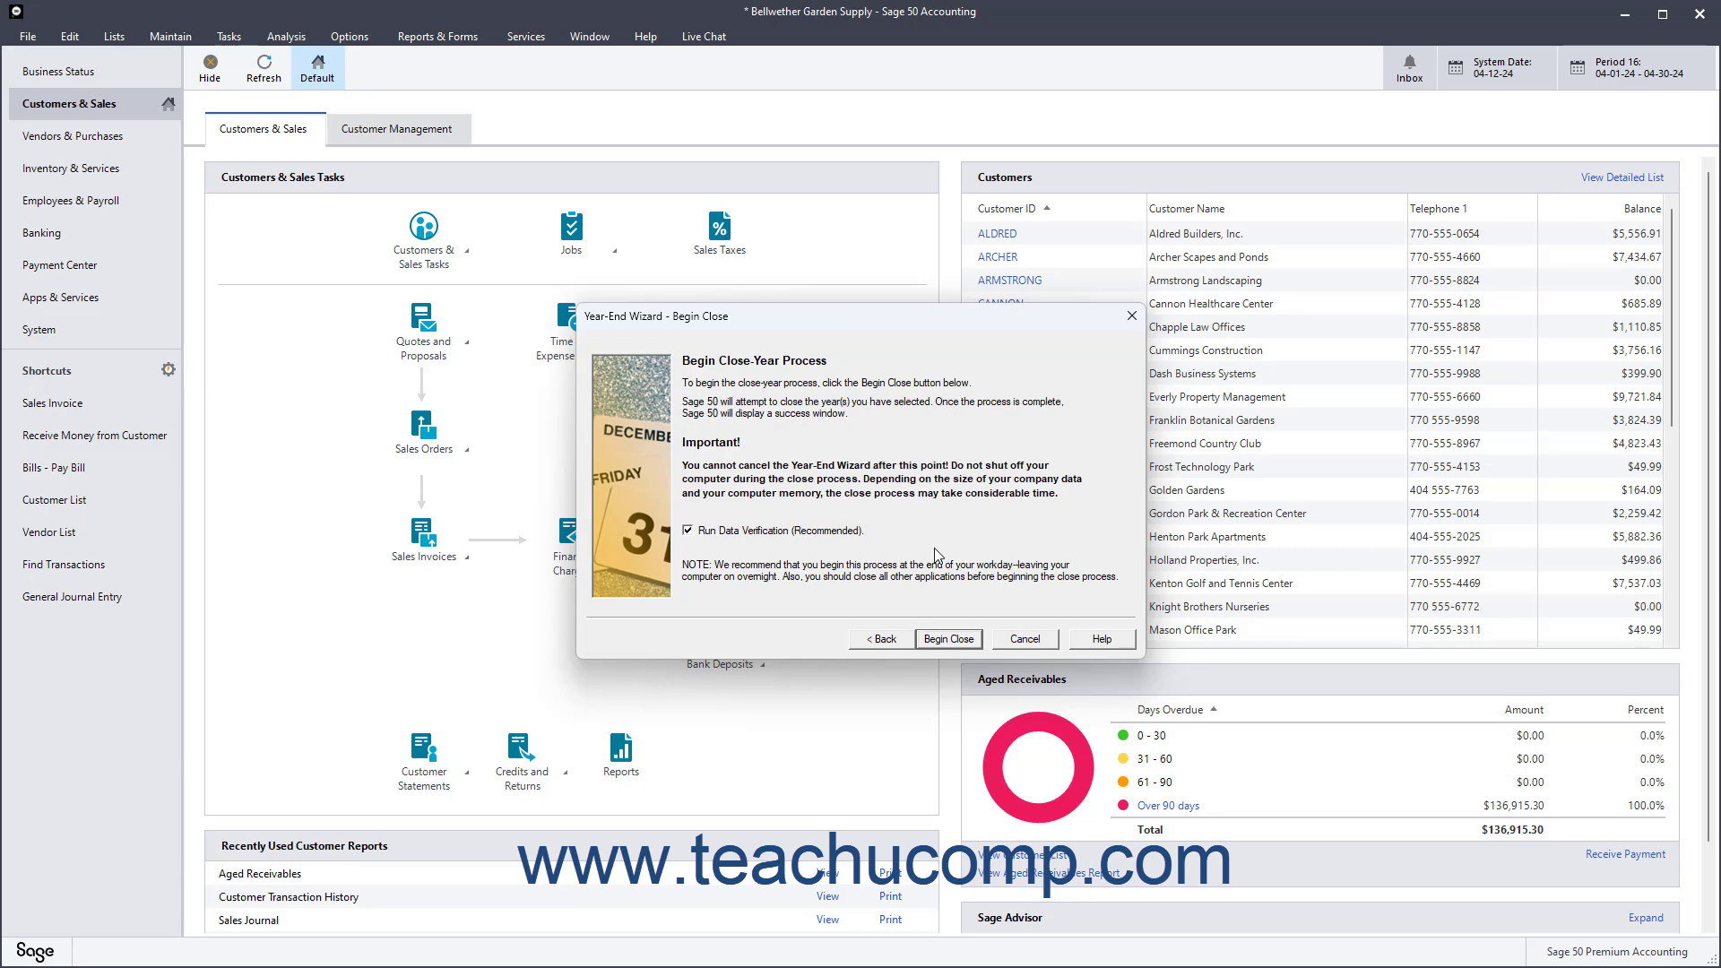
pyautogui.click(940, 642)
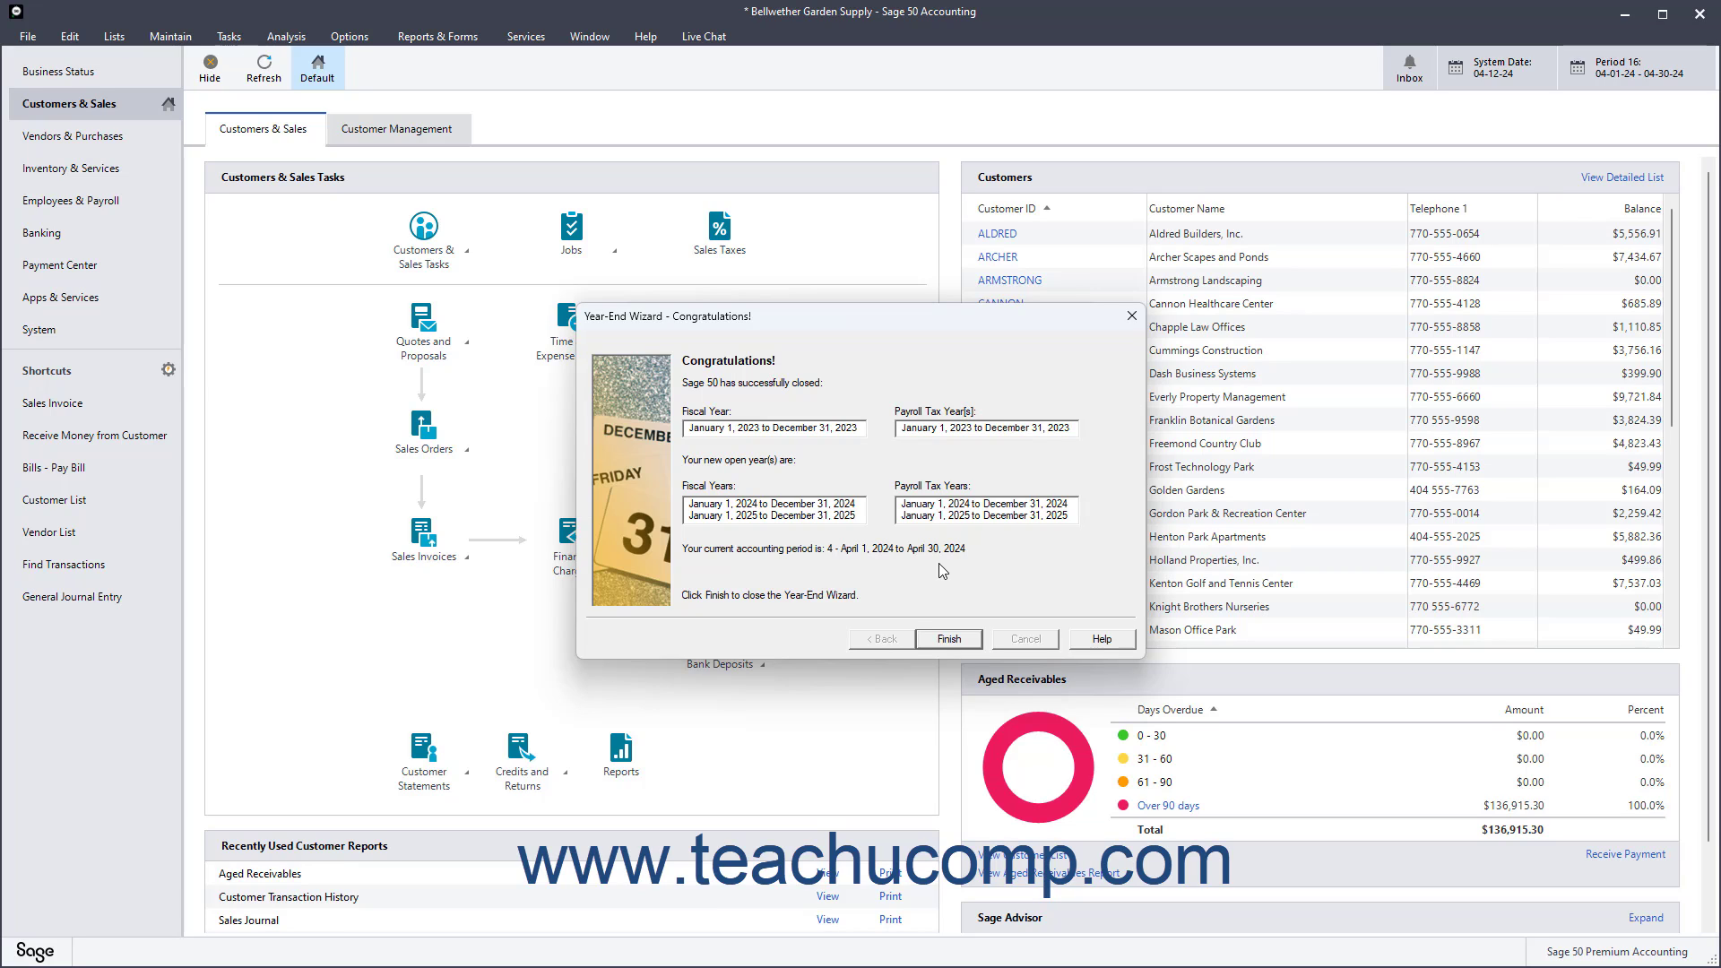
pyautogui.click(944, 639)
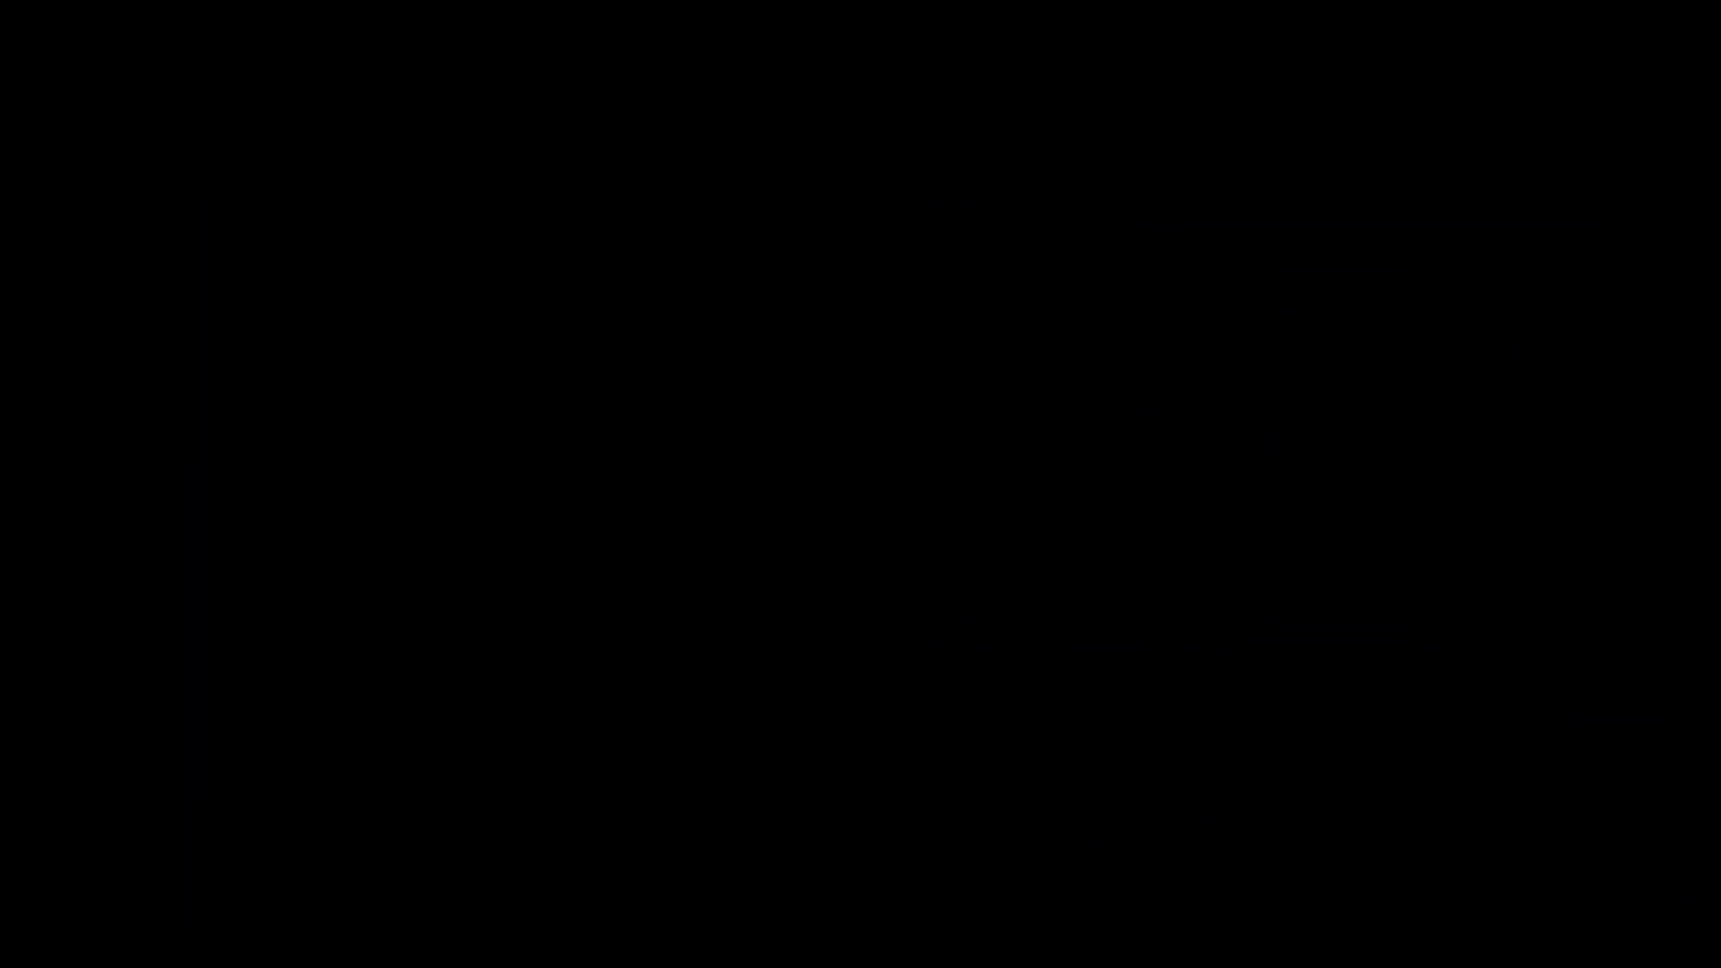